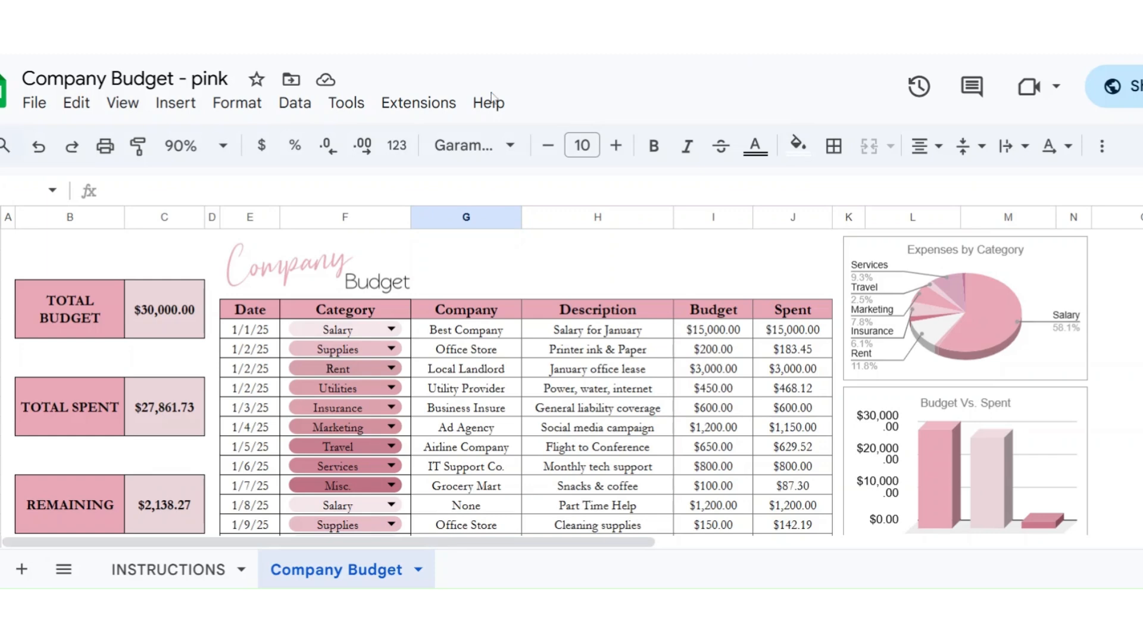
- Replace the total budget amount with 20000
left_click(182, 307)
left_click_drag(150, 191, 100, 199)
key("BackSpace")
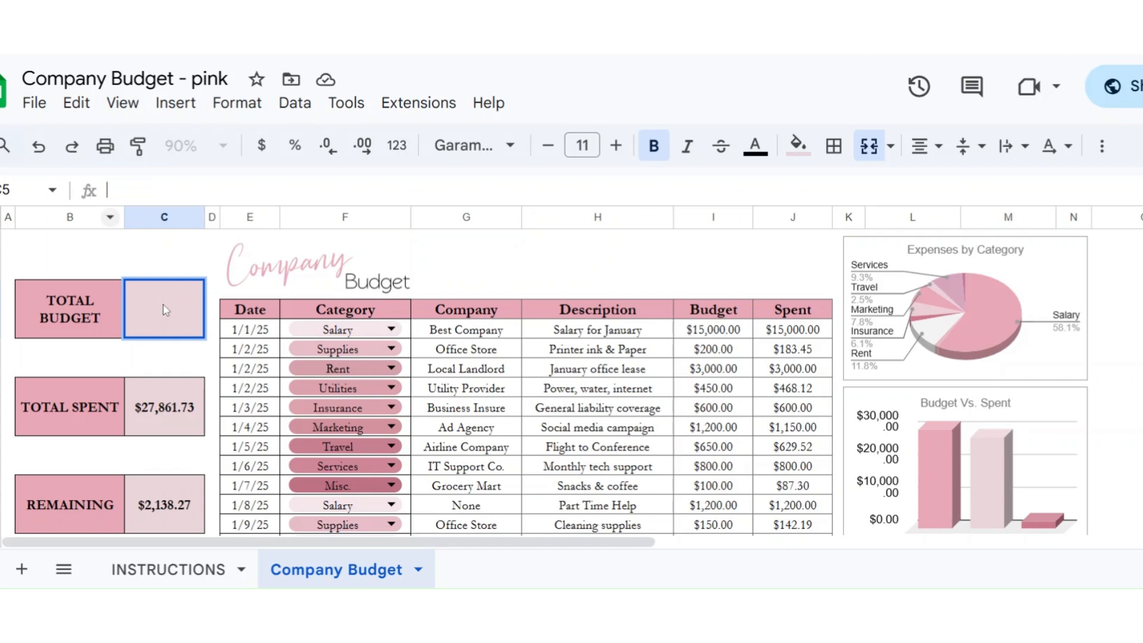
left_click(169, 313)
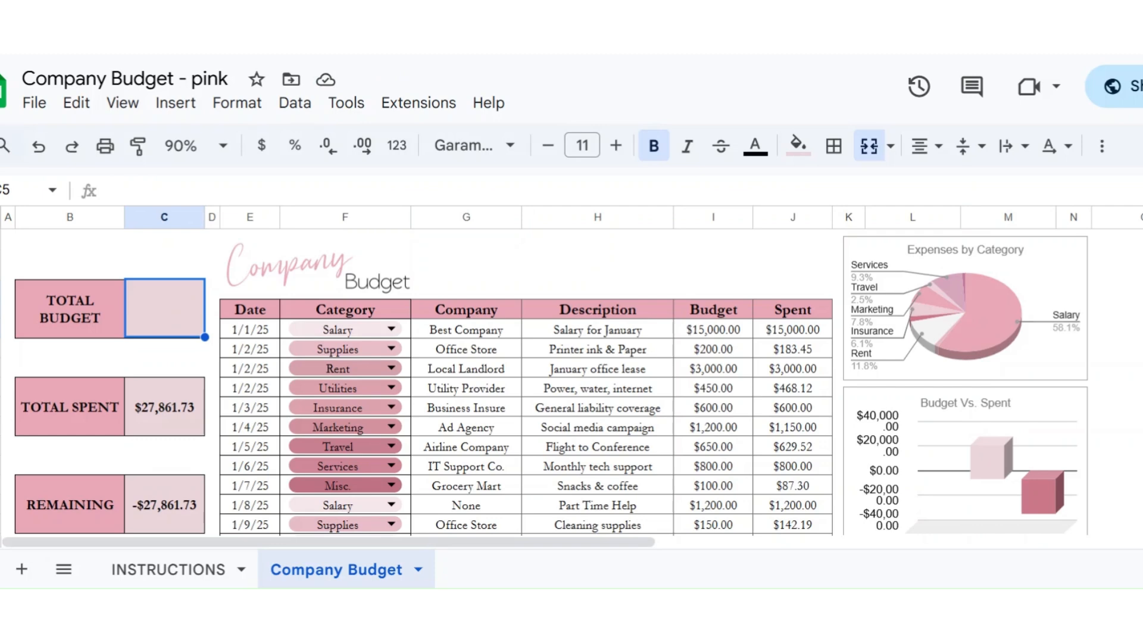
type("20000")
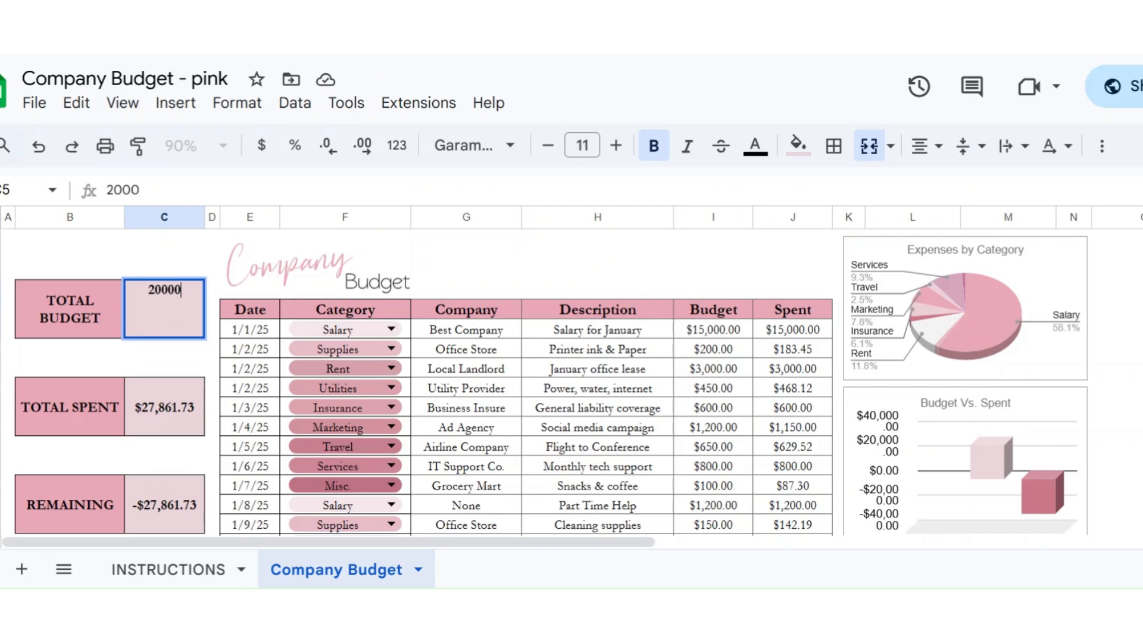
key("Return")
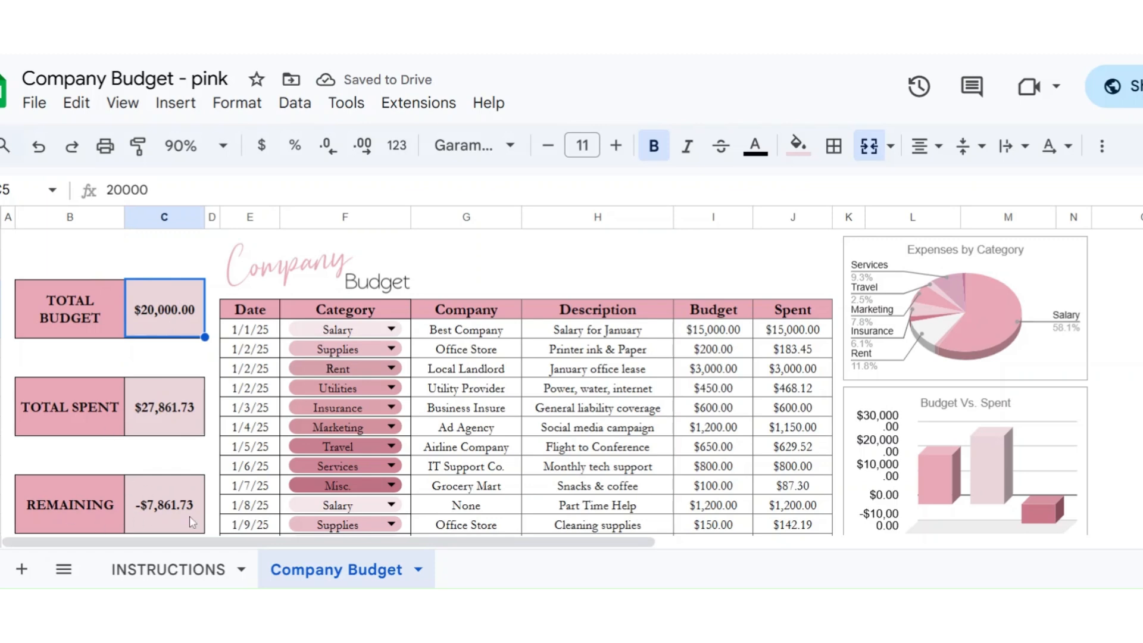
- Clear the sample data from the first expense row, from Date through Spent
scroll(494, 421, "down", 1)
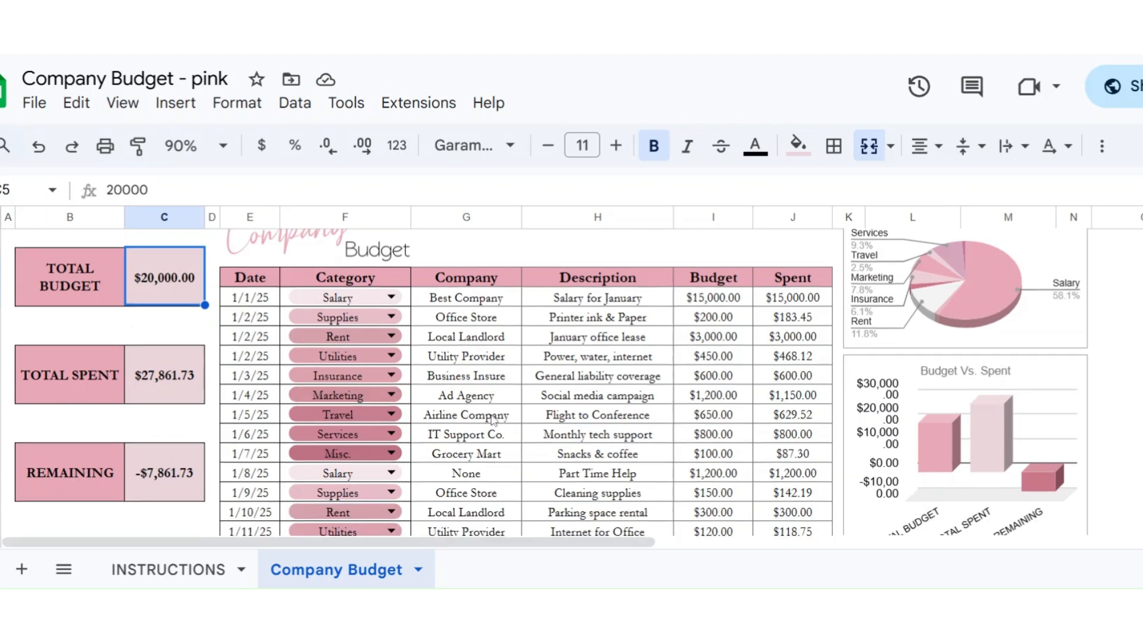
scroll(494, 421, "up", 1)
left_click_drag(241, 329, 769, 335)
key("Delete")
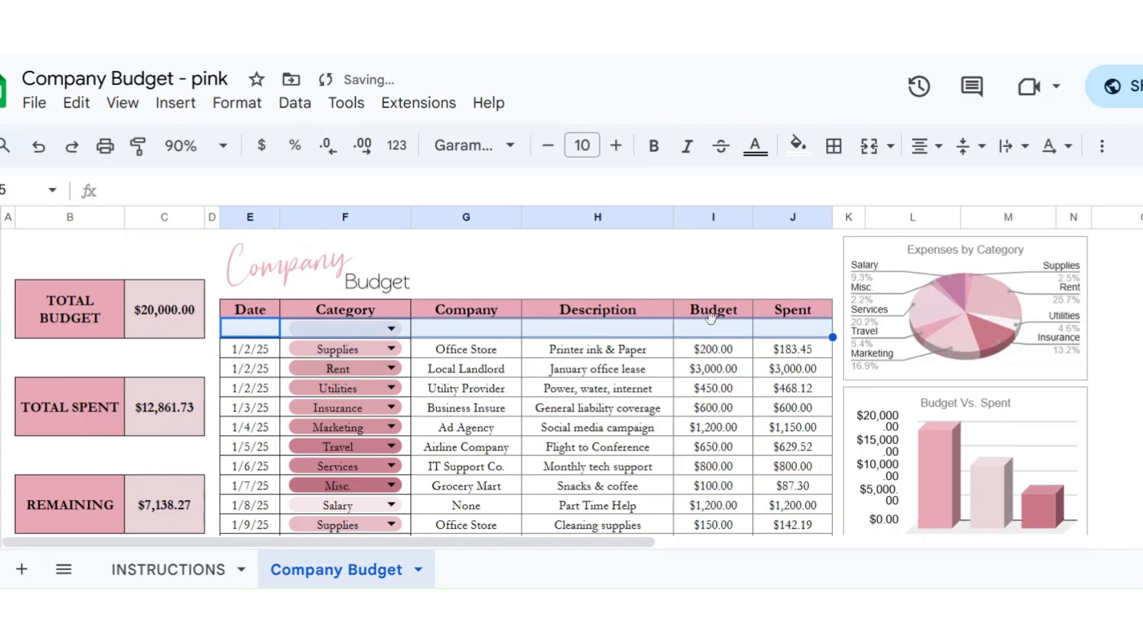
- Enter 1/1/25 as the date in the emptied first expense row
left_click(257, 388)
left_click(252, 329)
type("1/1/25")
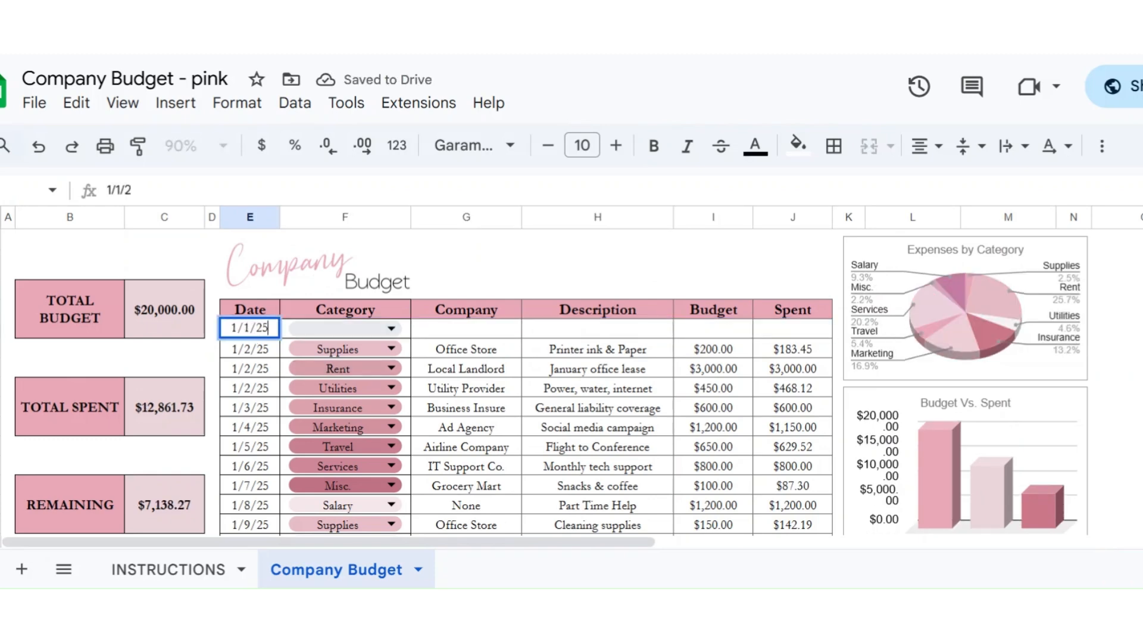
key("Return")
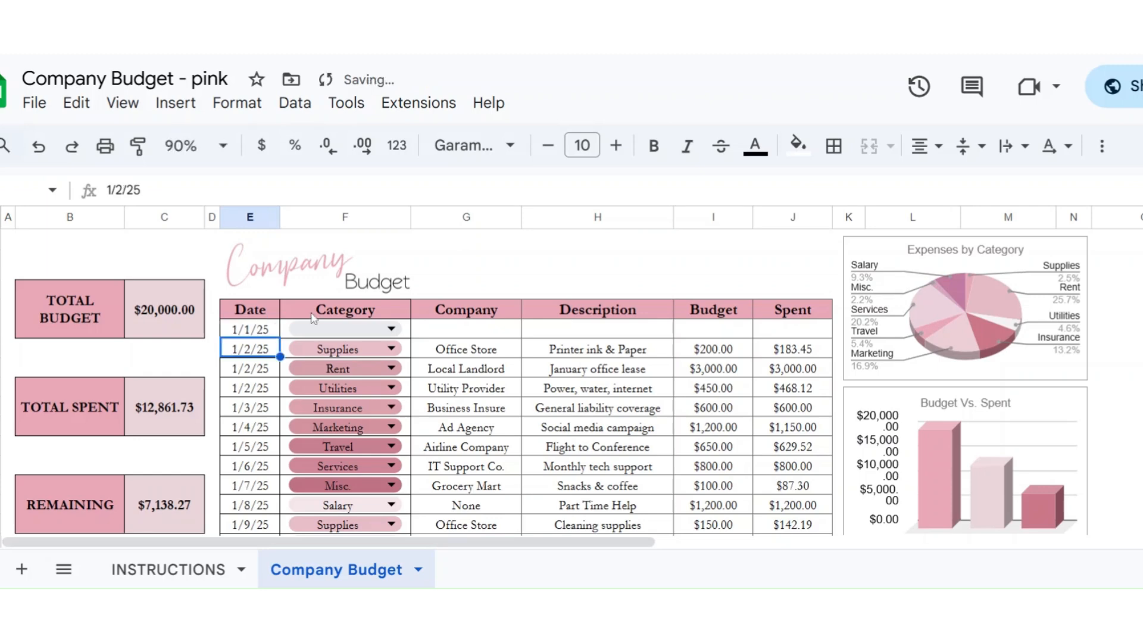
- Set the first expense row's category to Salary
left_click(332, 333)
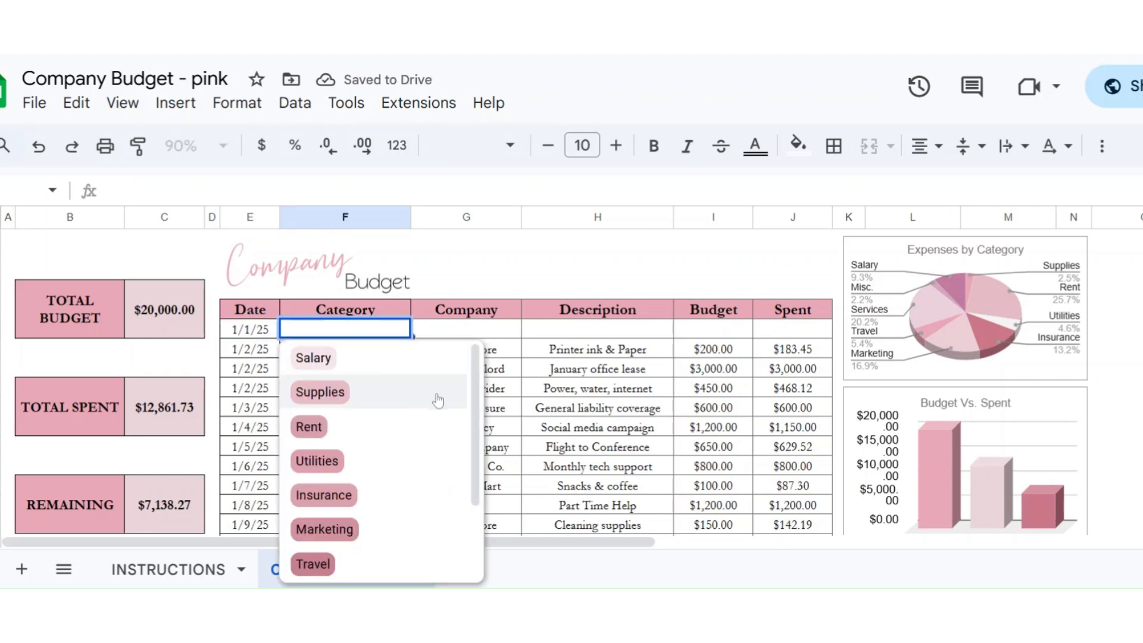
scroll(438, 398, "down", 1)
scroll(424, 398, "up", 1)
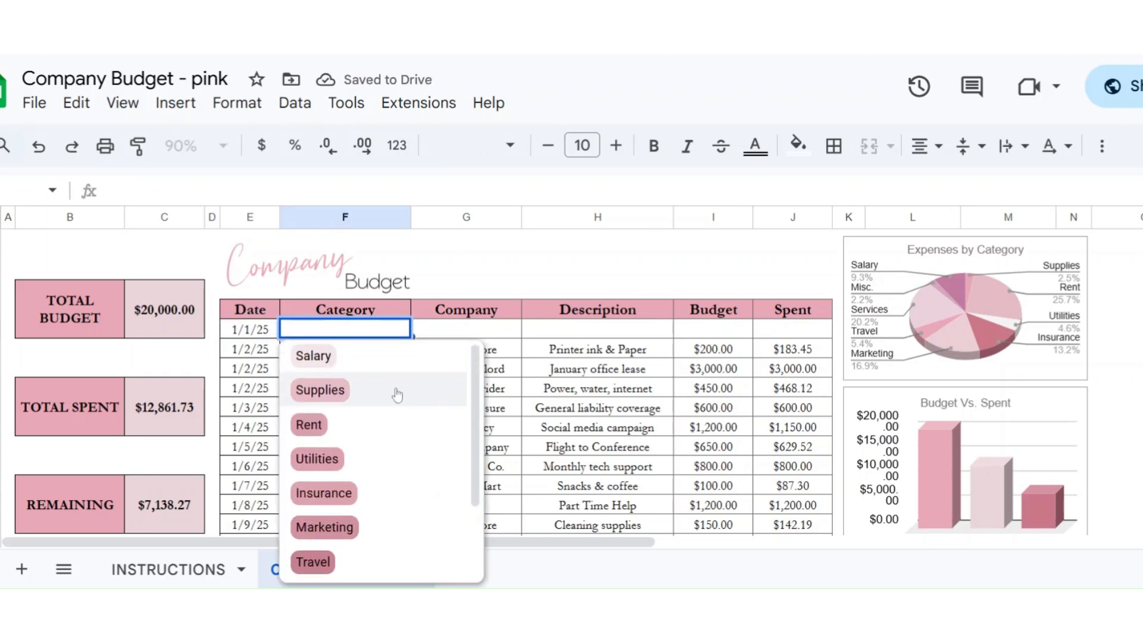
scroll(396, 395, "down", 2)
scroll(395, 395, "up", 2)
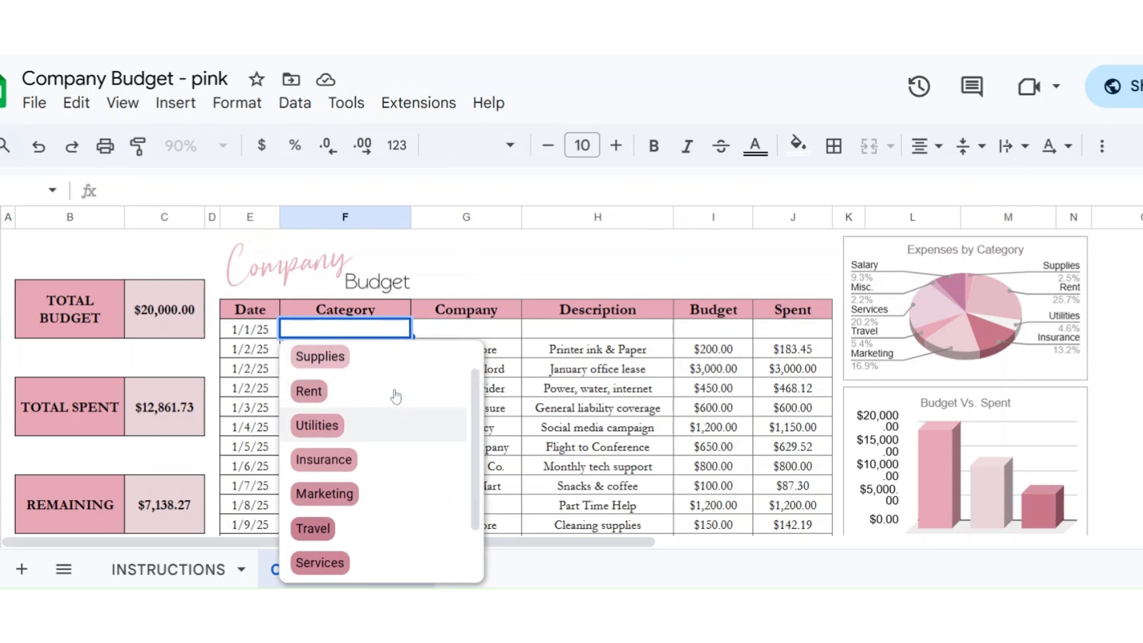
left_click(350, 363)
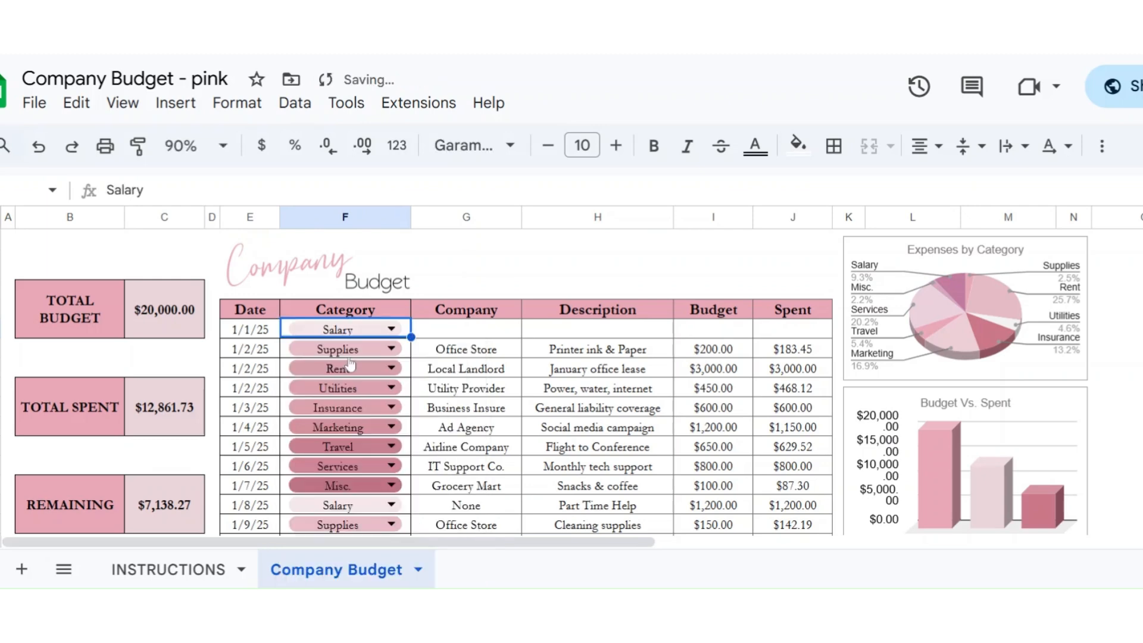
- Fill in the first expense row with My Company as the company and January Salary as the description
left_click(456, 332)
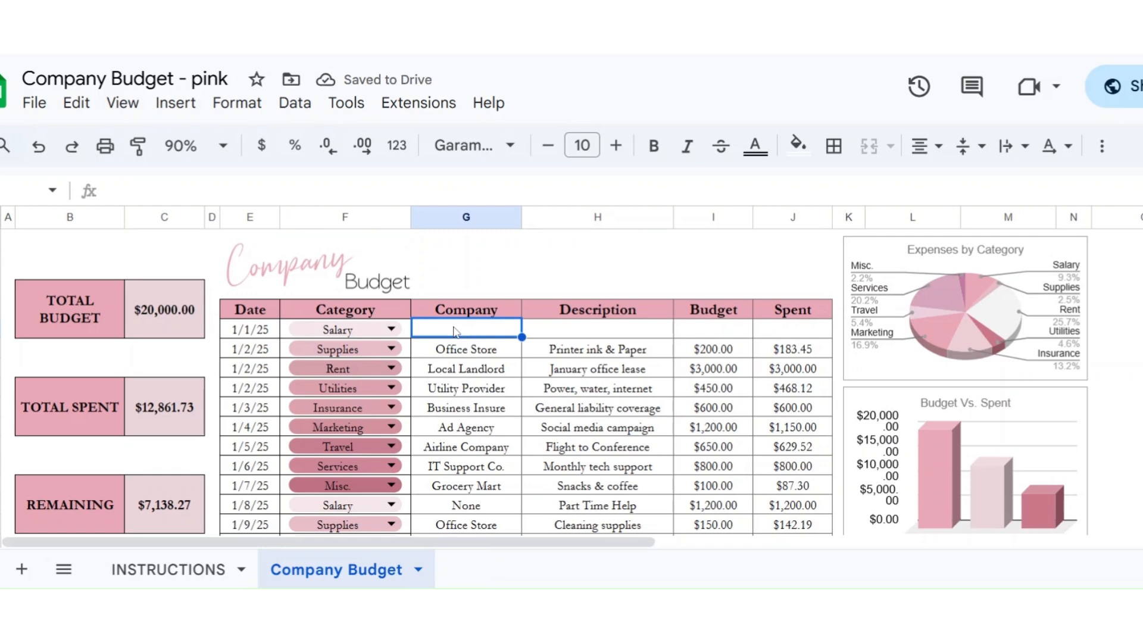
type("My ")
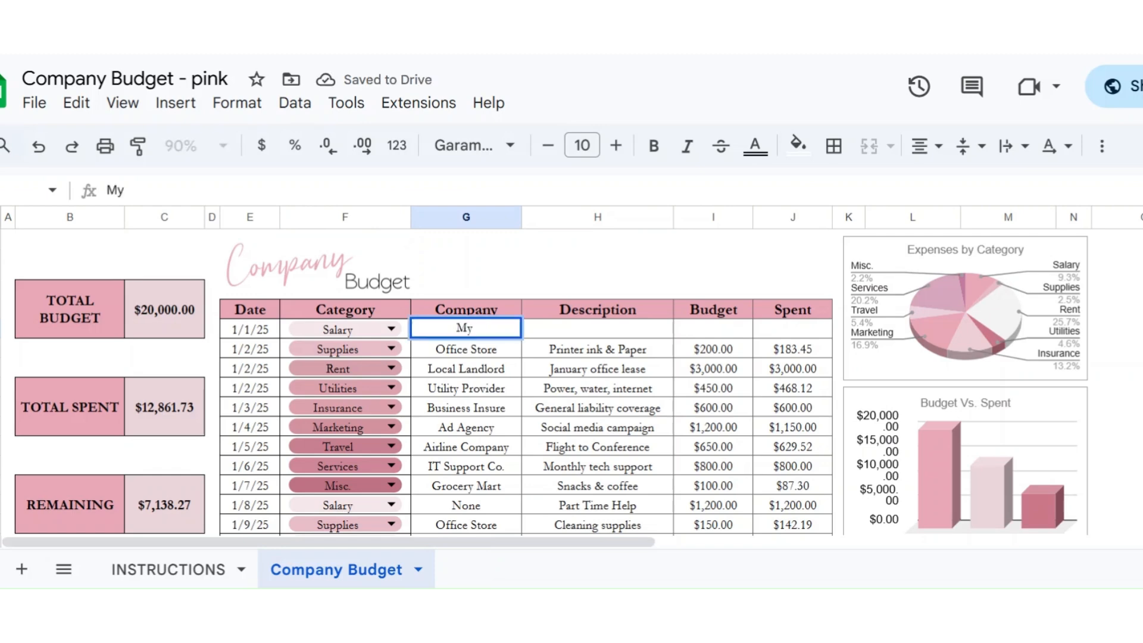
type("Com")
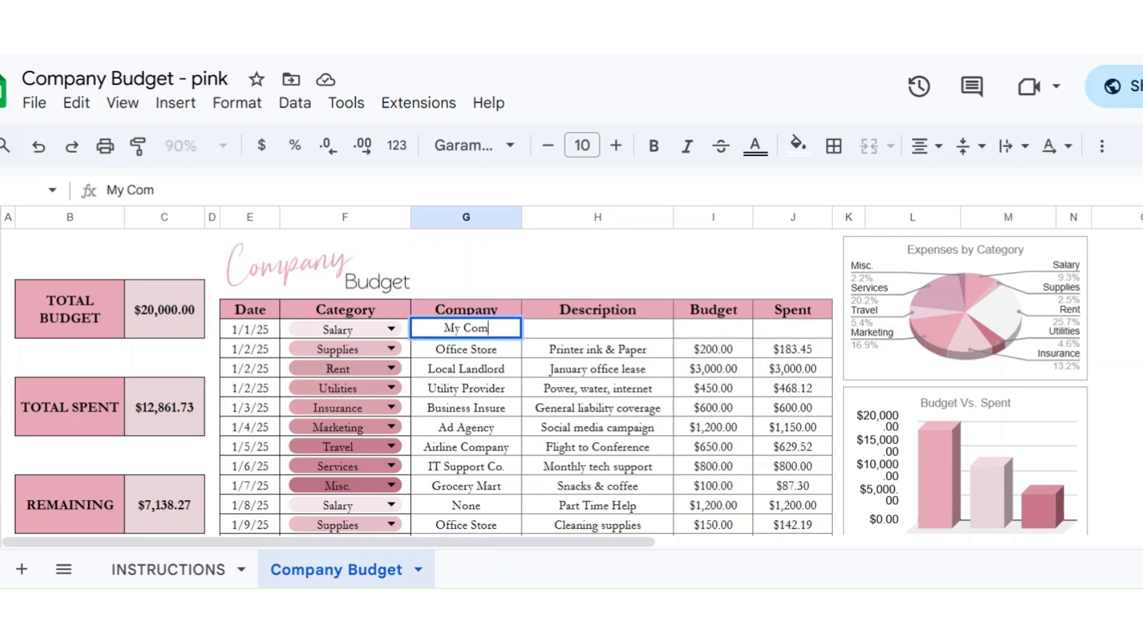
type("pany")
key("Tab")
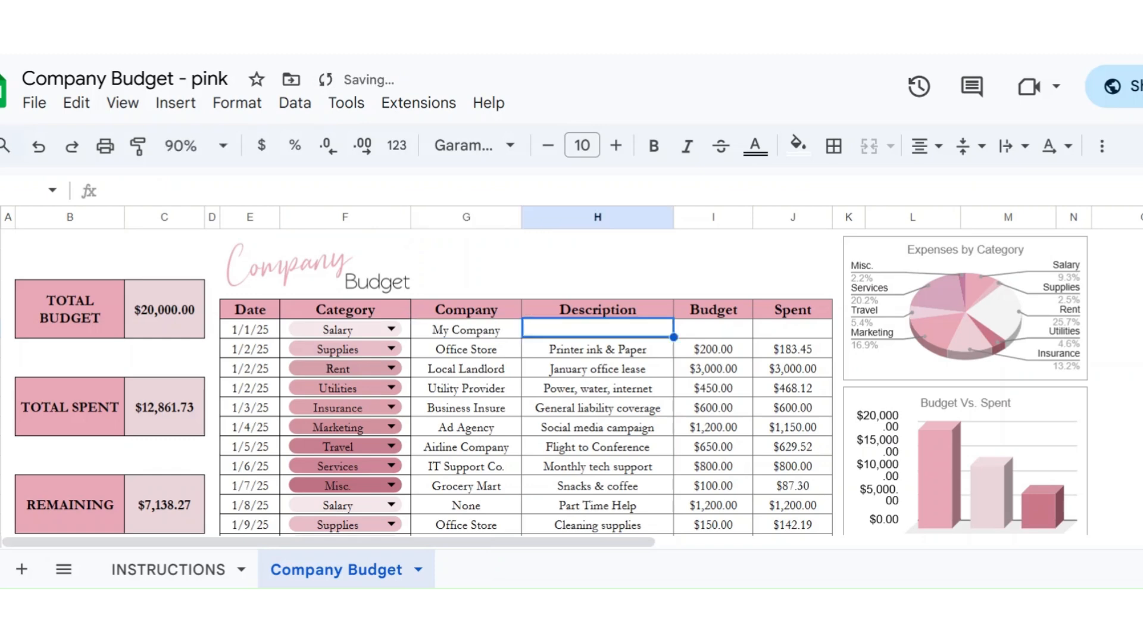
type("January Sa")
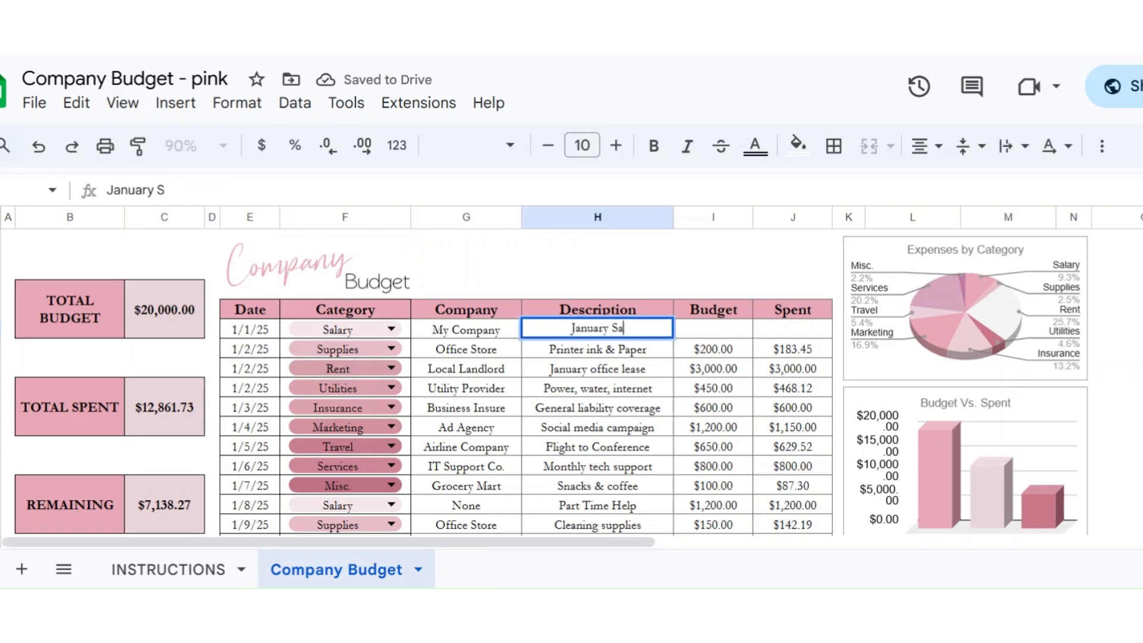
type("lary")
key("Tab")
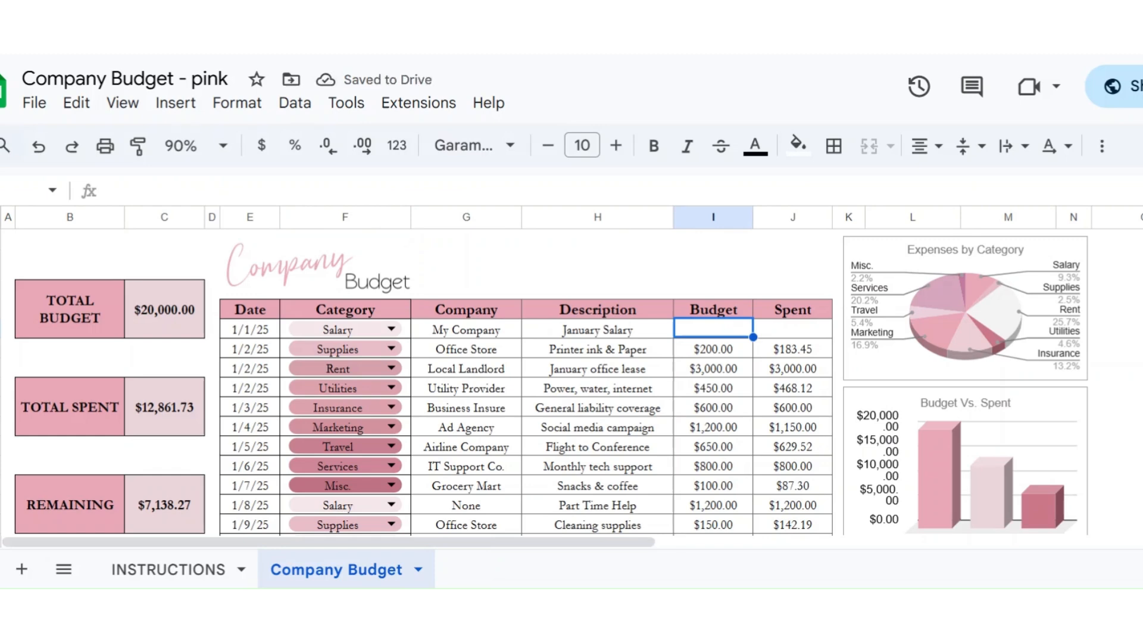
- Enter a budget of 10000 and a spent amount of 9500 for the January Salary row
type("10000")
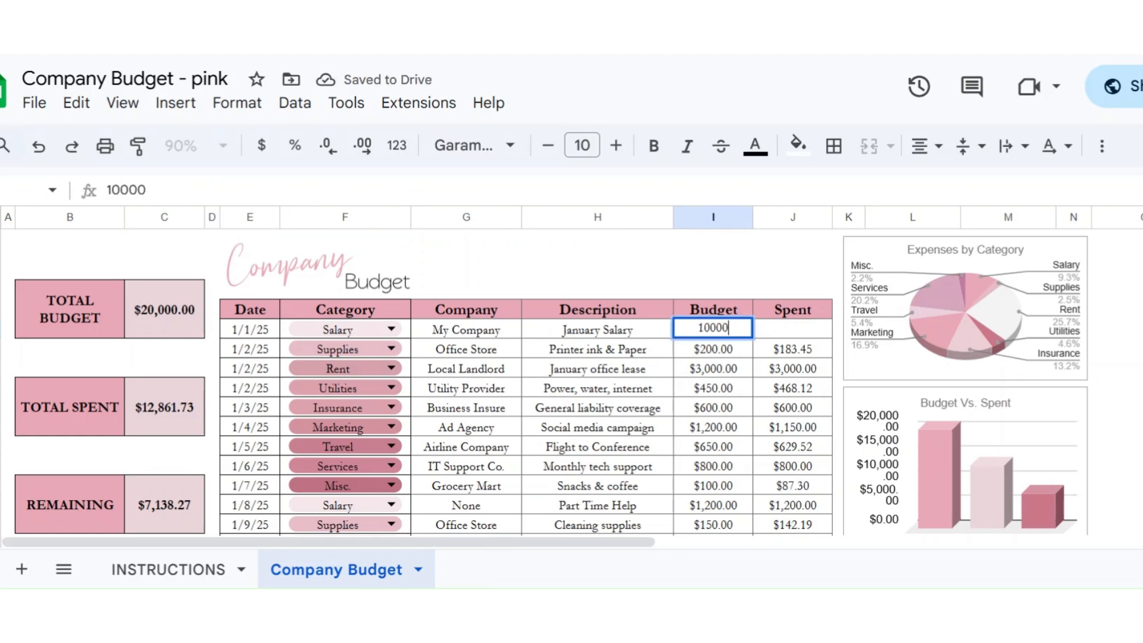
key("Tab")
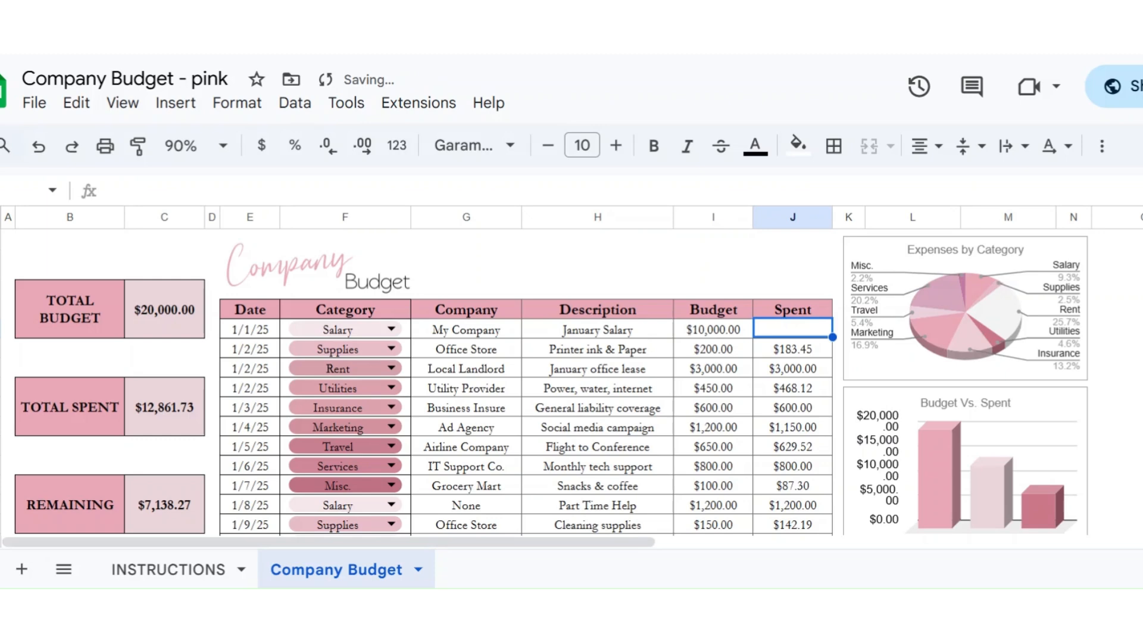
type("1")
key("BackSpace")
type("9500")
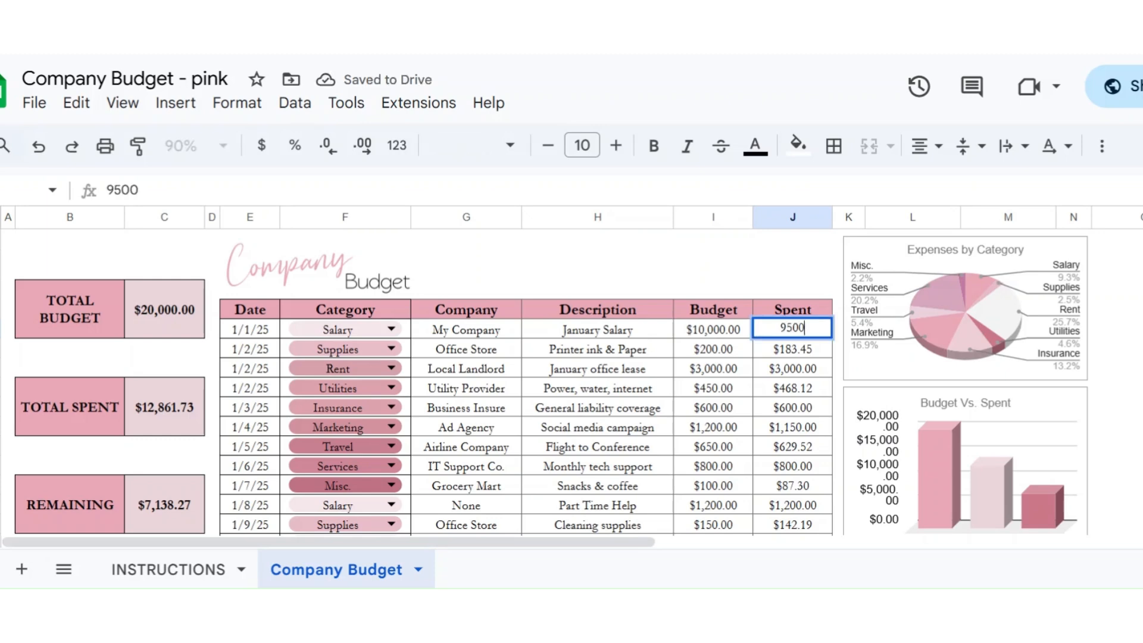
key("Return")
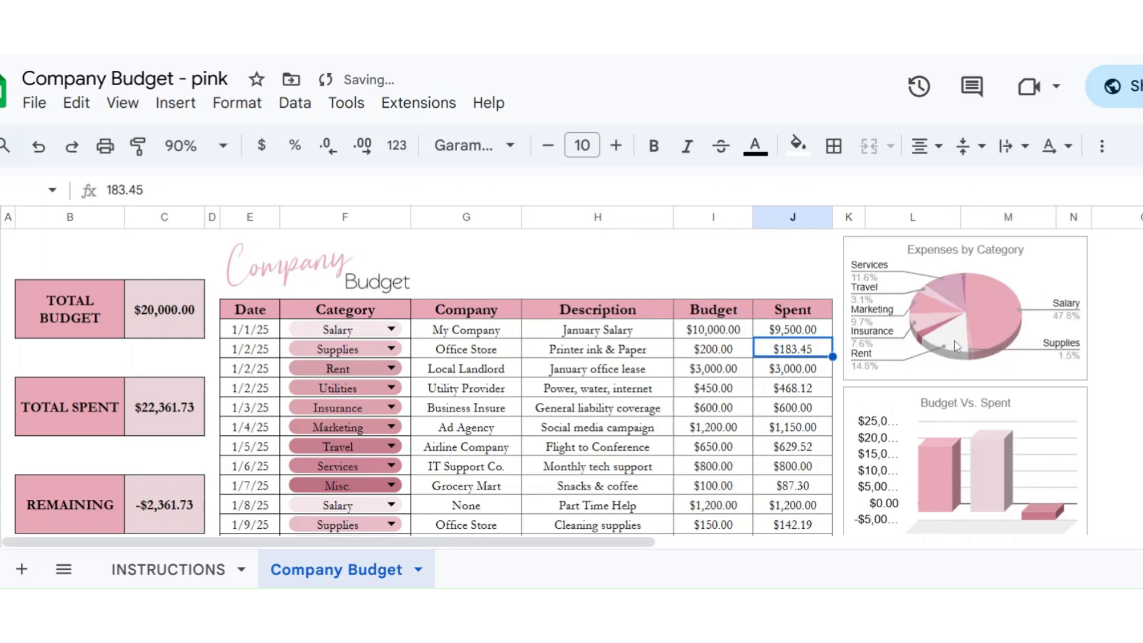
- Examine the slices of the Expenses by Category chart and look through the listed expense rows
left_click(988, 324)
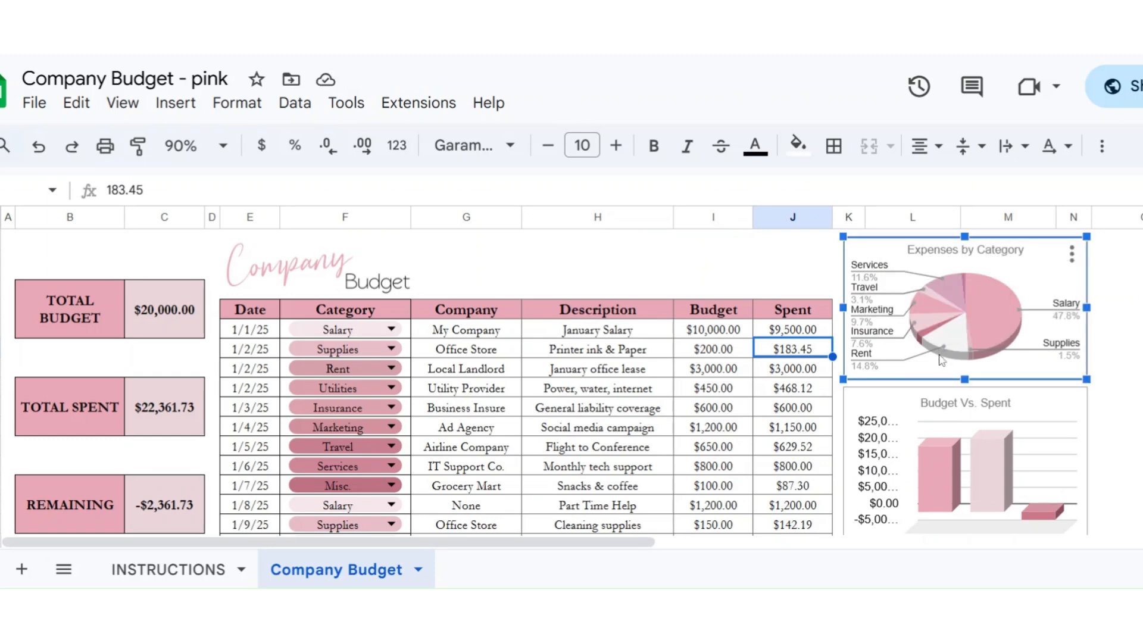
mouse_move(978, 350)
mouse_move(960, 287)
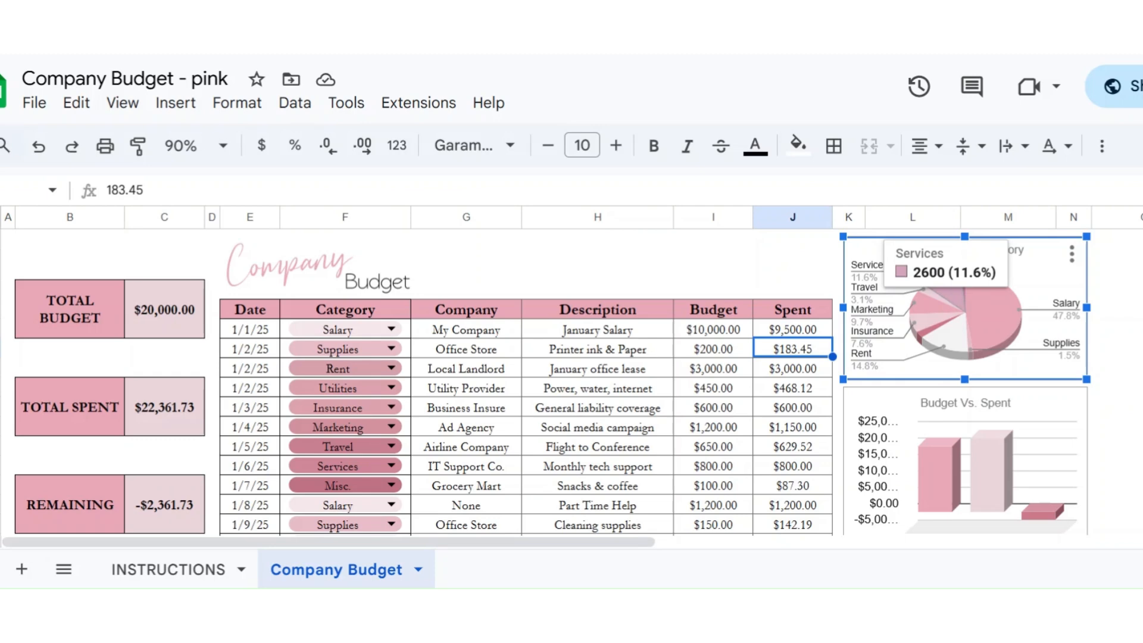
left_click(539, 408)
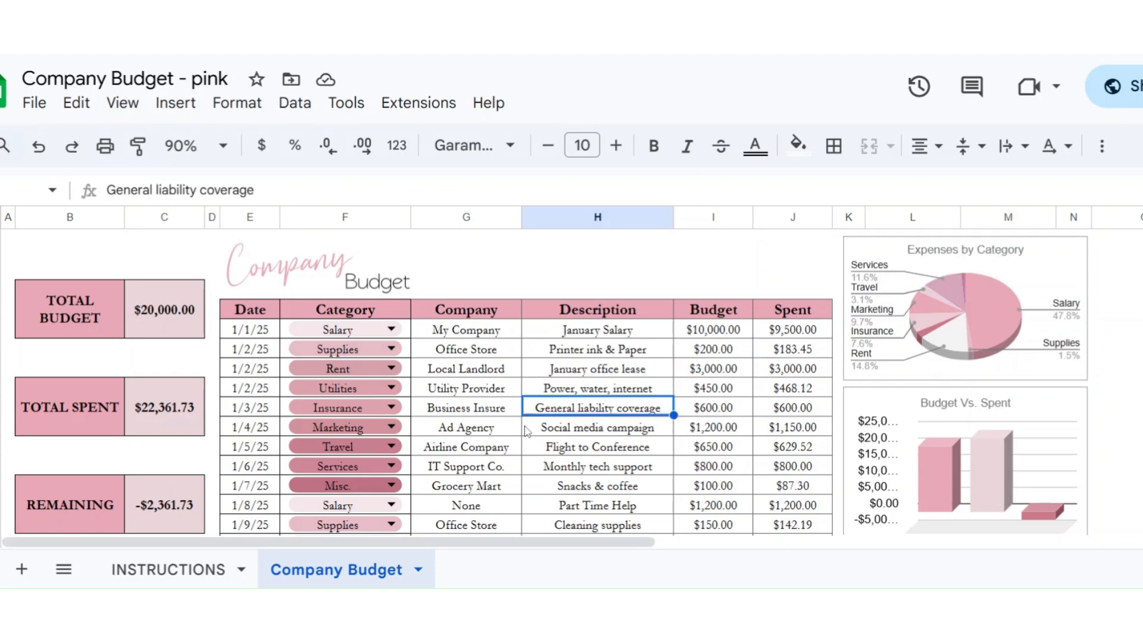
scroll(536, 426, "down", 2)
scroll(536, 426, "down", 5)
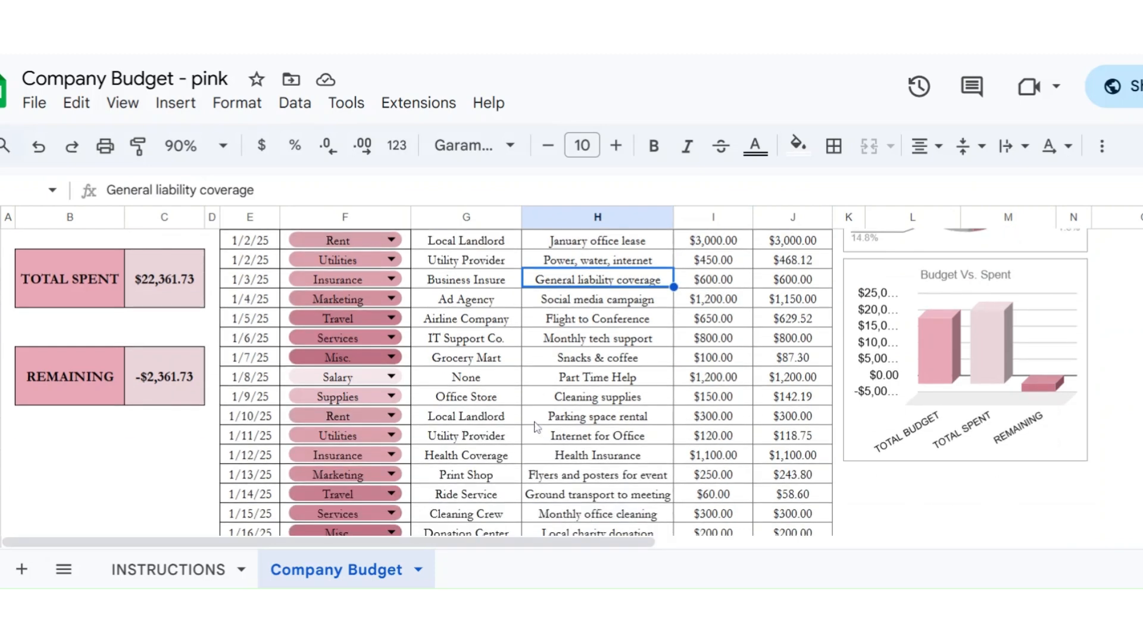
scroll(536, 427, "up", 6)
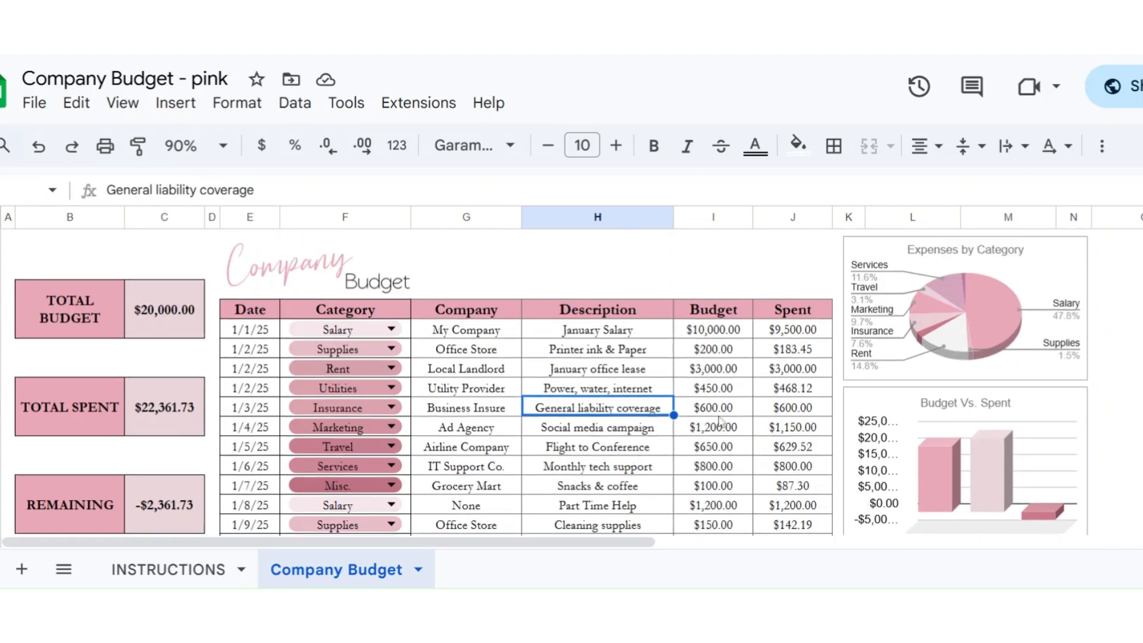
left_click(947, 287)
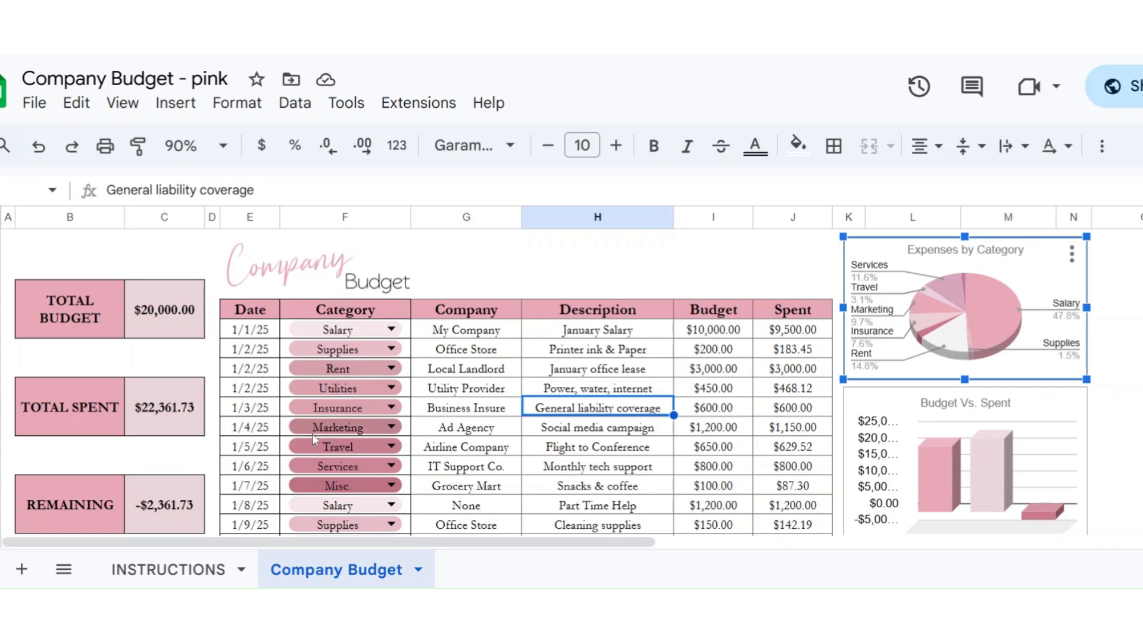
- Edit the category dropdown's data validation rule, renaming the Misc. item to Other Expenses
left_click(396, 332)
scroll(444, 421, "down", 3)
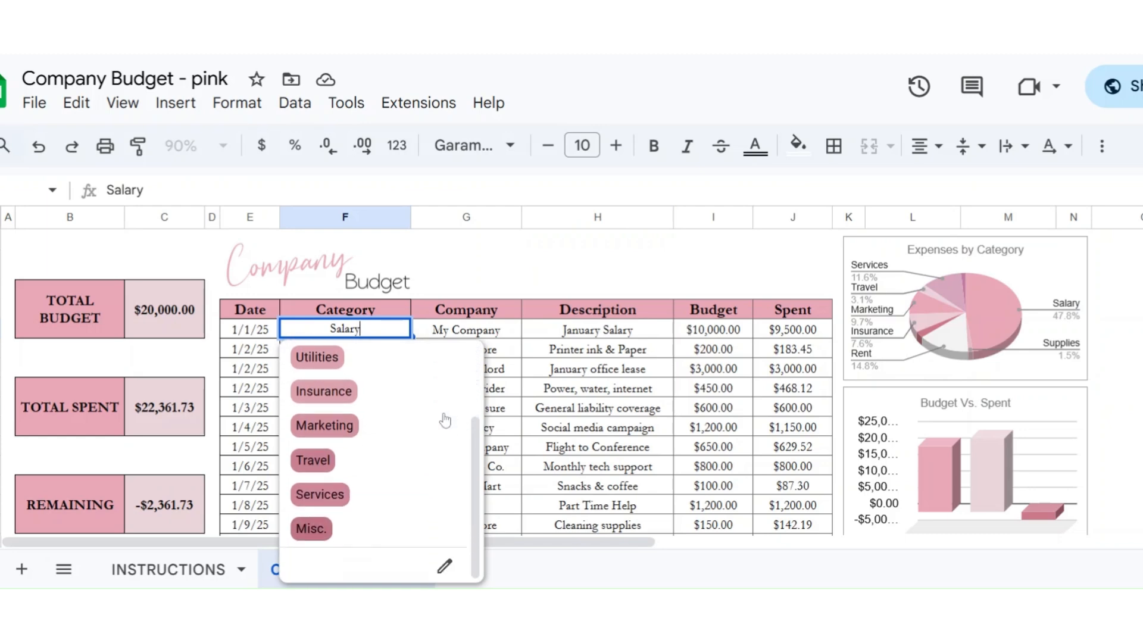
scroll(448, 572, "down", 1)
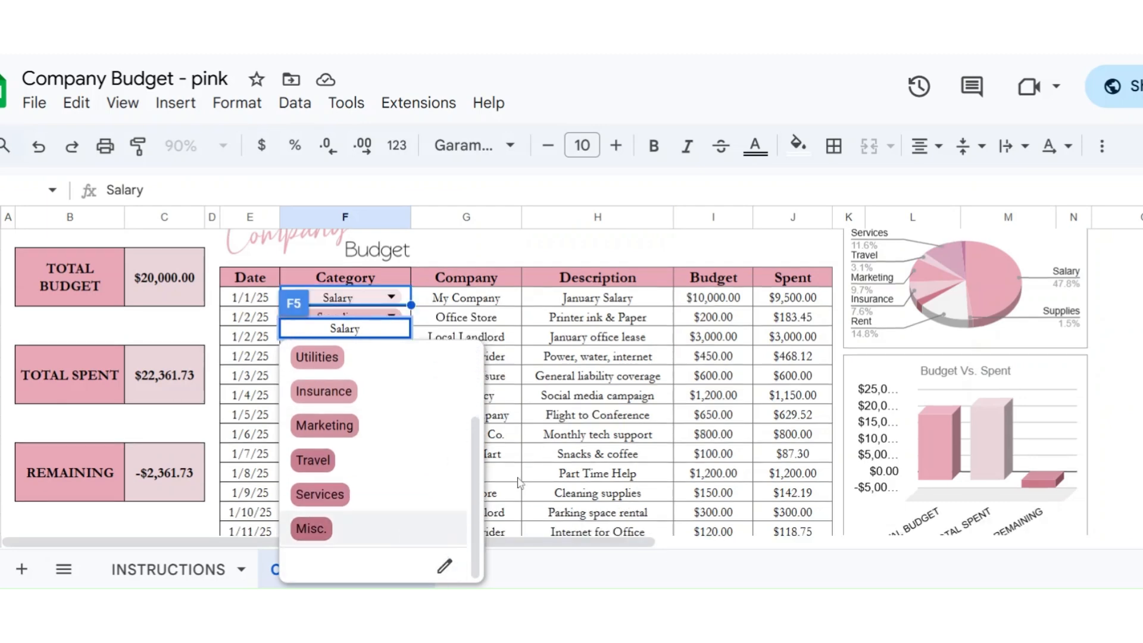
left_click(445, 570)
scroll(1048, 340, "down", 2)
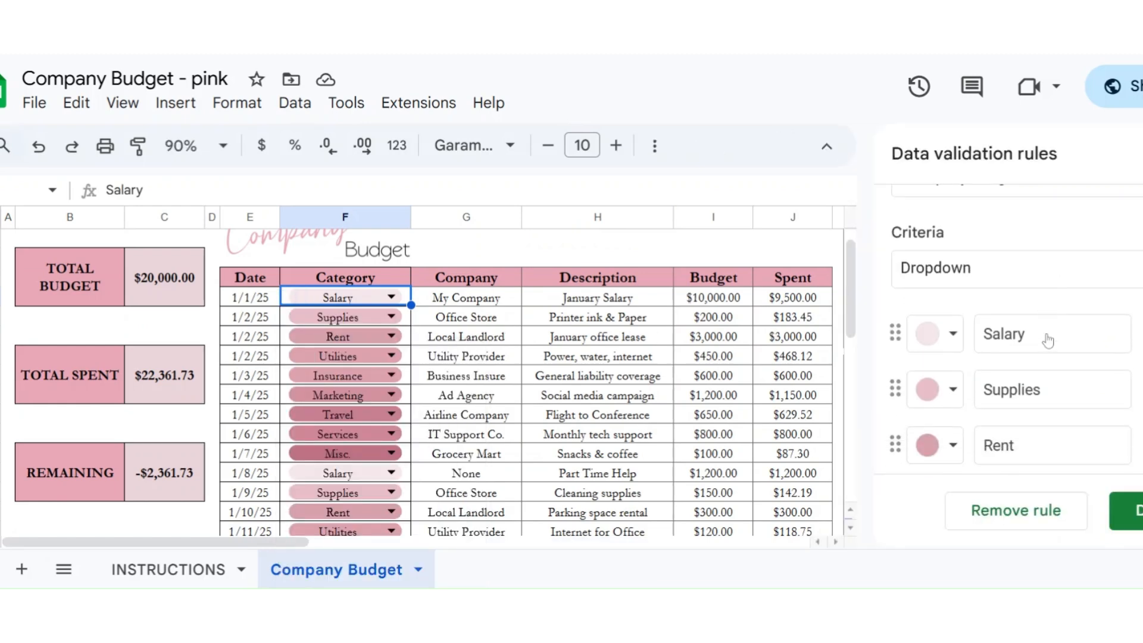
scroll(1048, 341, "down", 7)
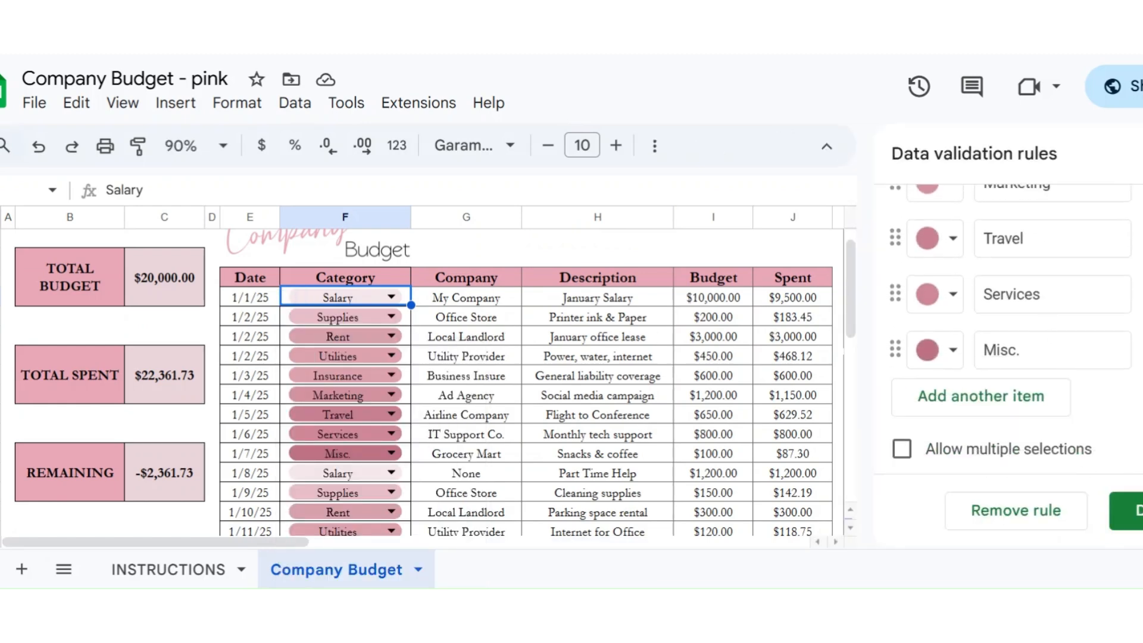
triple_click(998, 350)
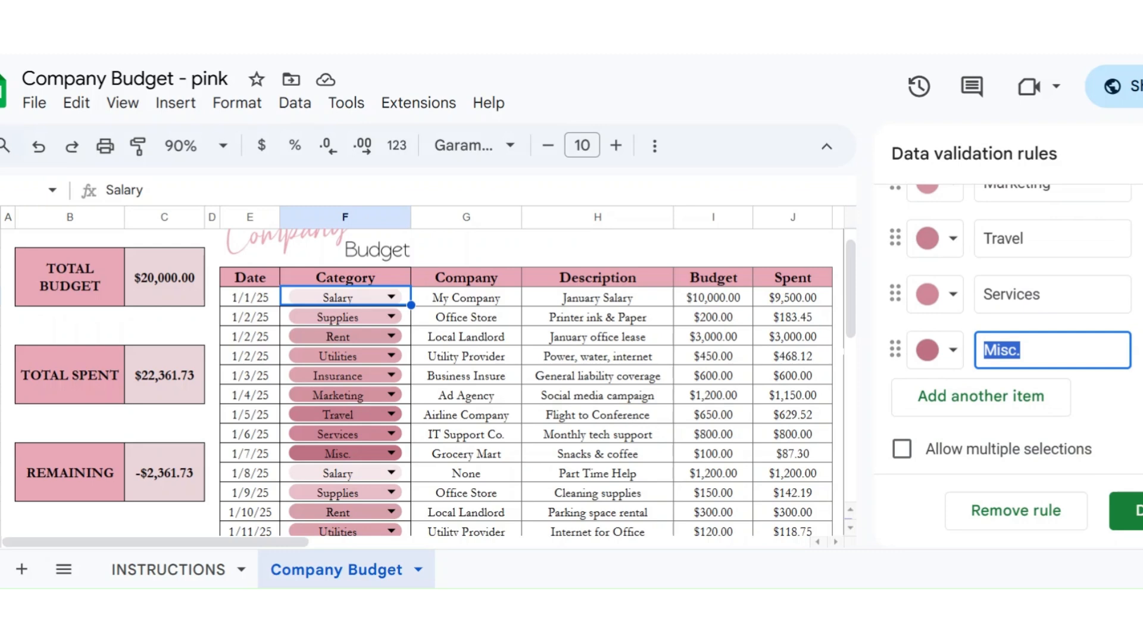
type("Other Expenses")
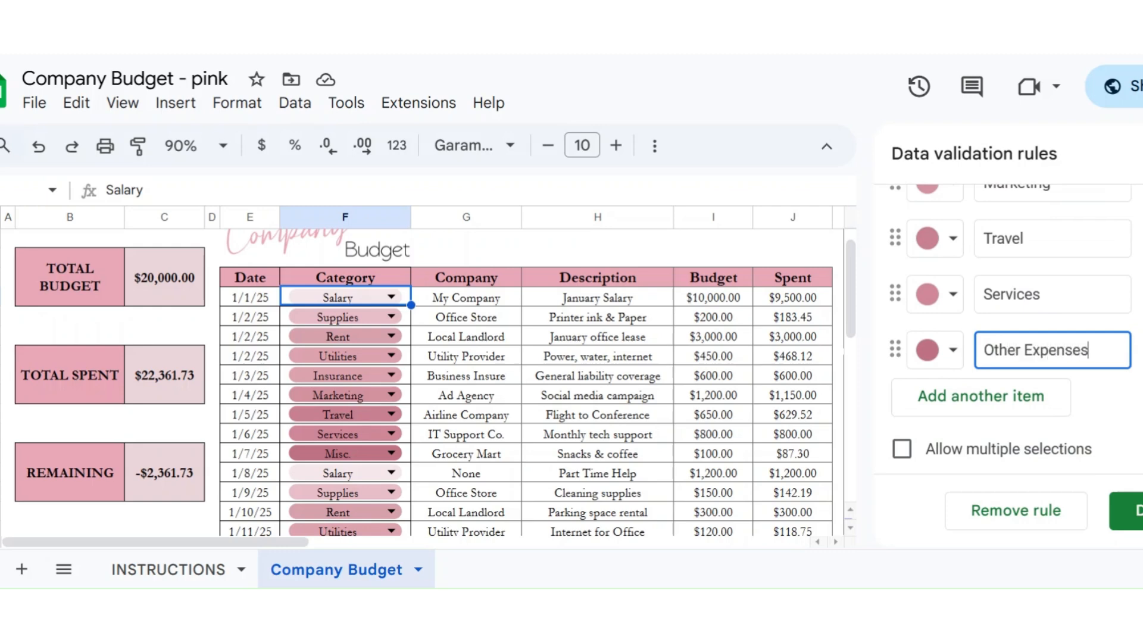
left_click(1116, 411)
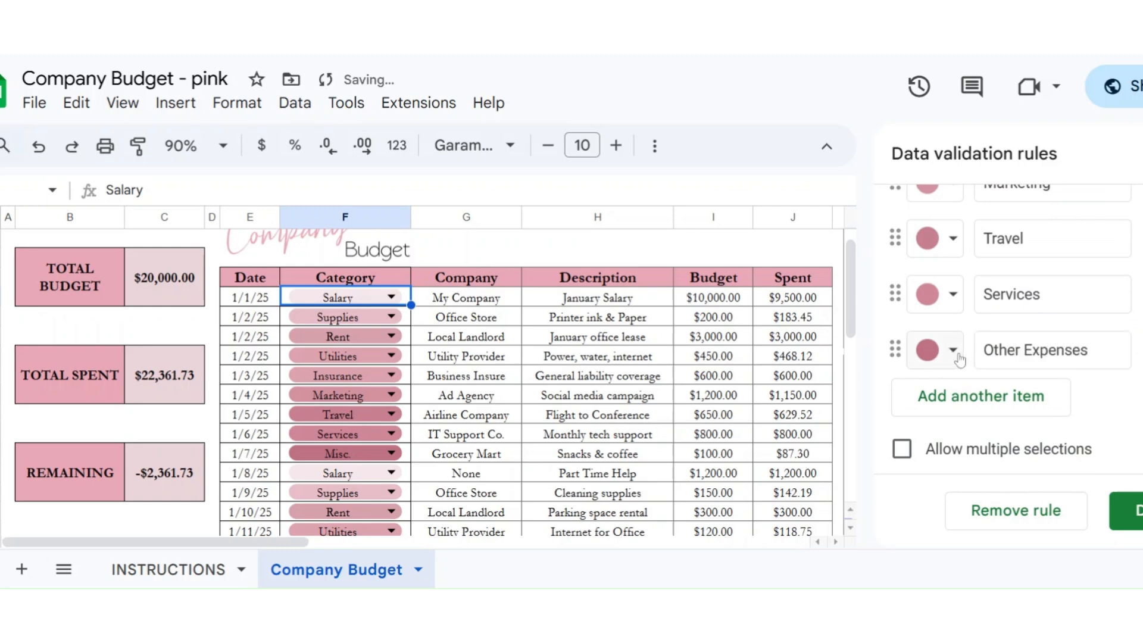
- Give the Other Expenses item a custom purple background and apply the updated rule to all matching category dropdowns
left_click(954, 351)
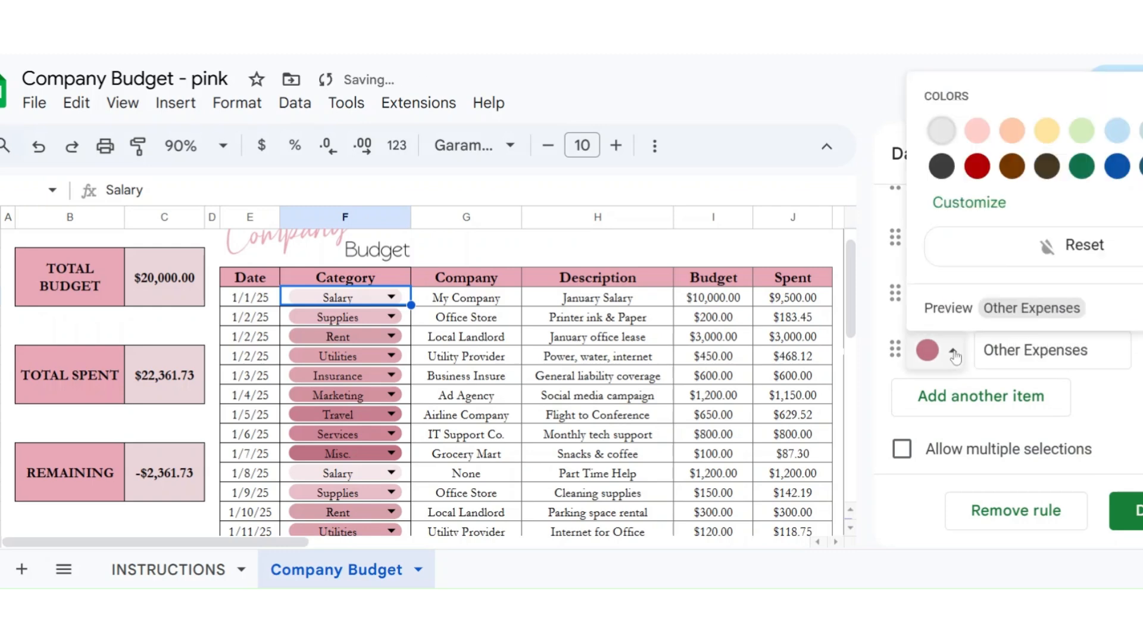
left_click(980, 216)
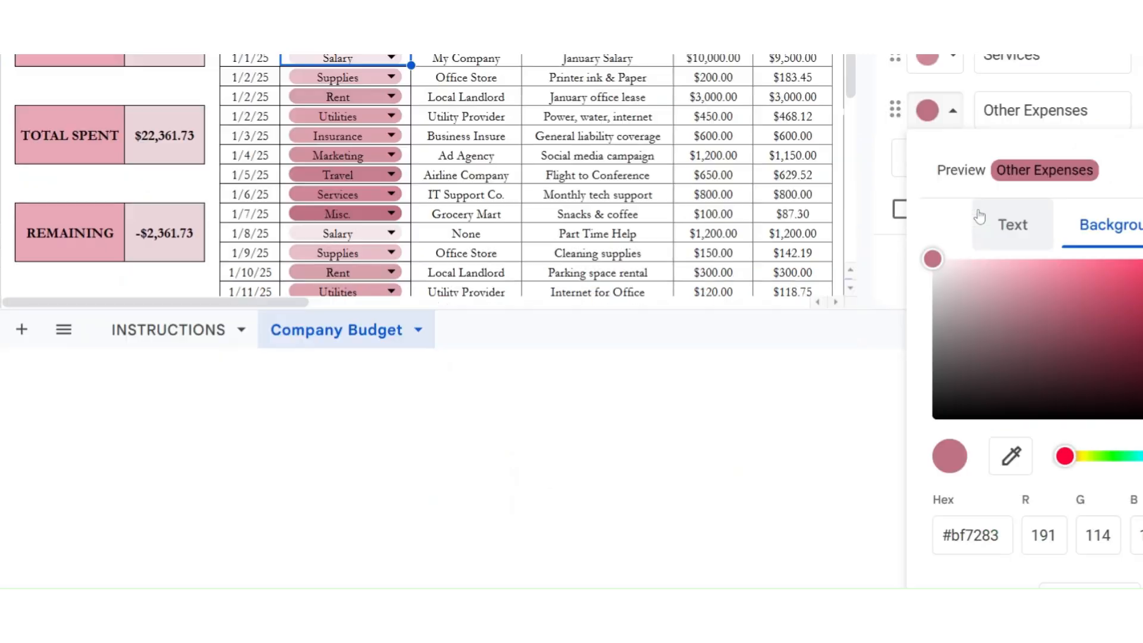
left_click_drag(938, 267, 1142, 294)
left_click_drag(1067, 456, 1142, 456)
scroll(1142, 456, "down", 1)
left_click(1142, 552)
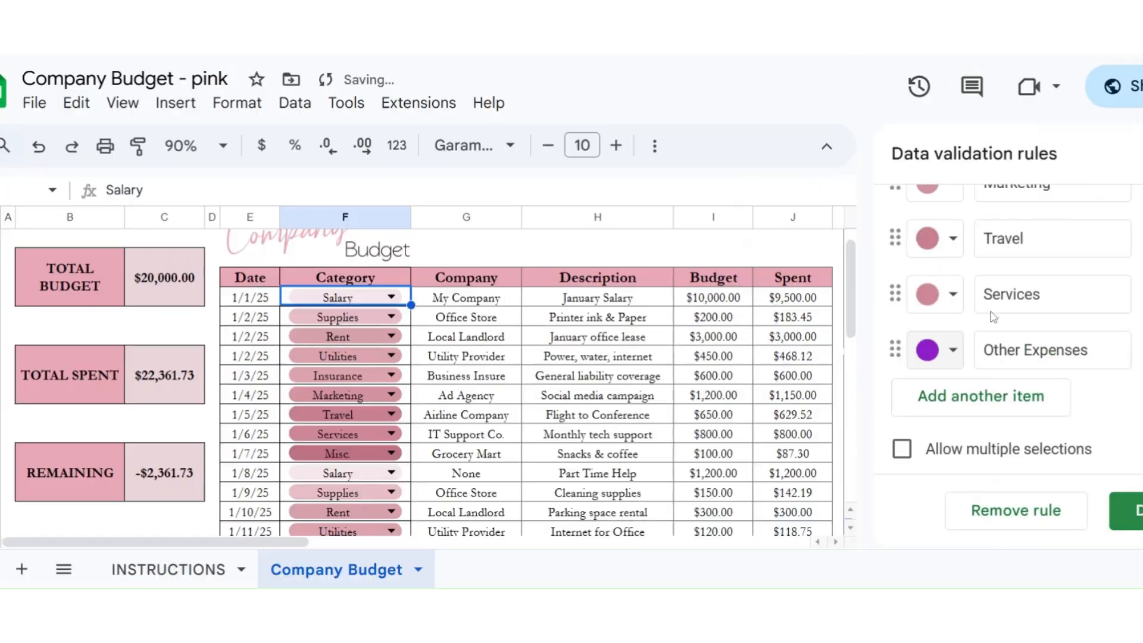
left_click(1129, 510)
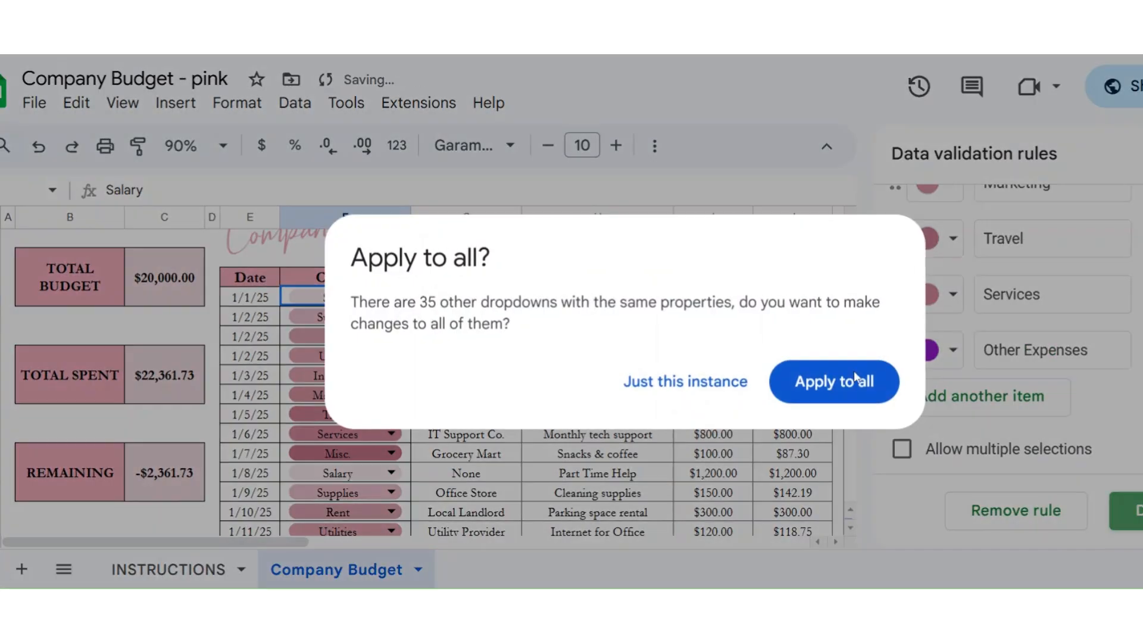
left_click(849, 392)
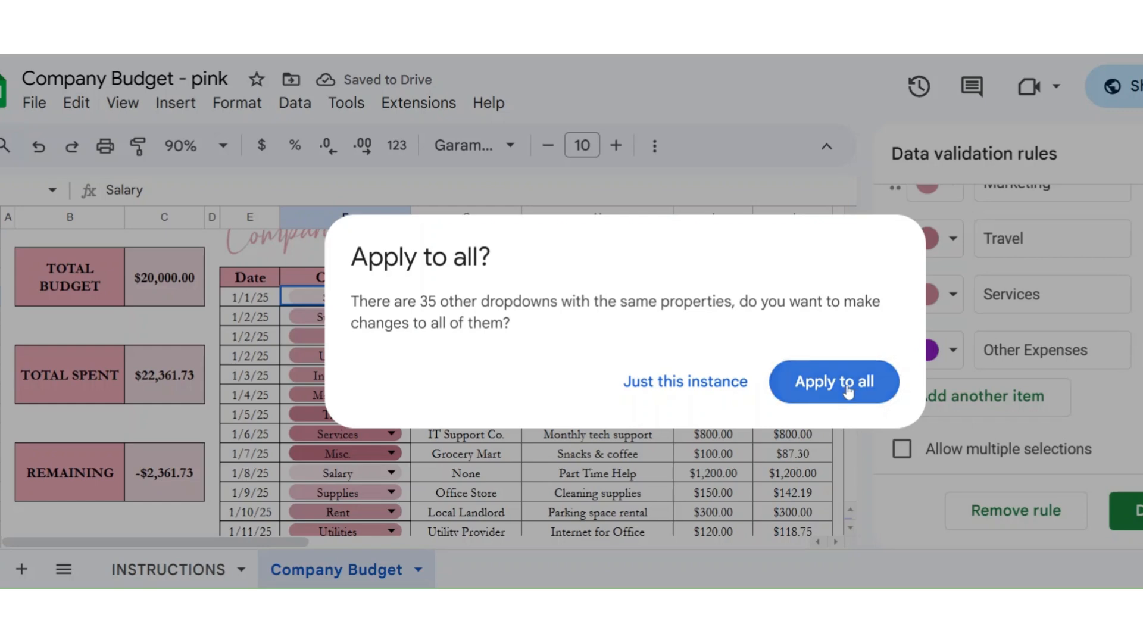
- Set the category of the 1/1/25 and 1/7/25 rows to Other Expenses and close the data validation rules
left_click(392, 298)
scroll(416, 462, "down", 2)
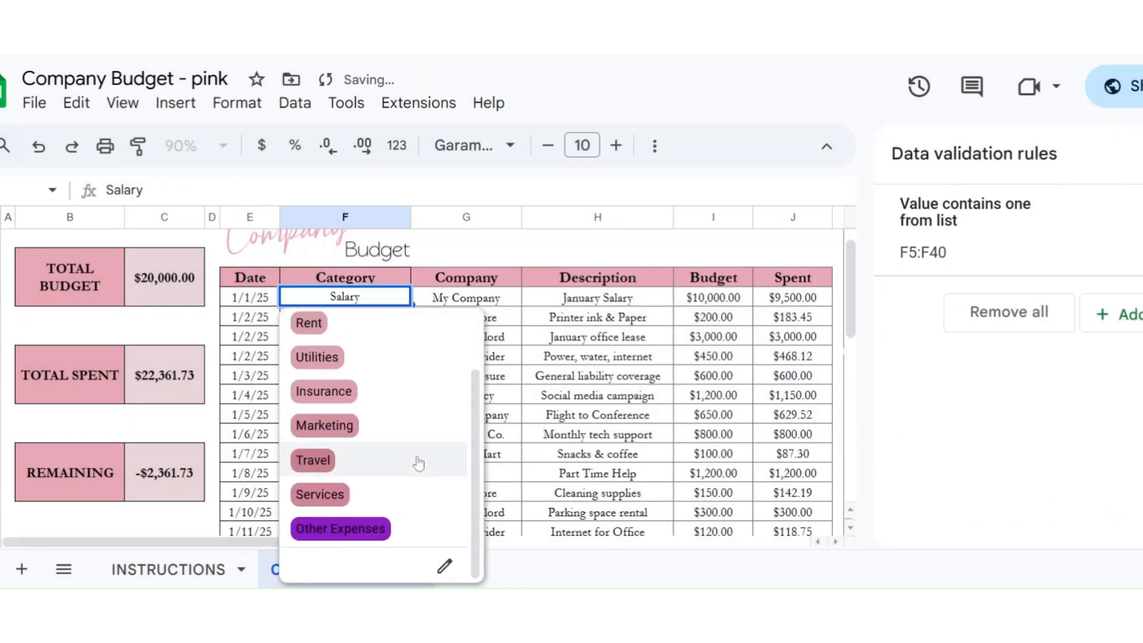
left_click(384, 542)
left_click(391, 453)
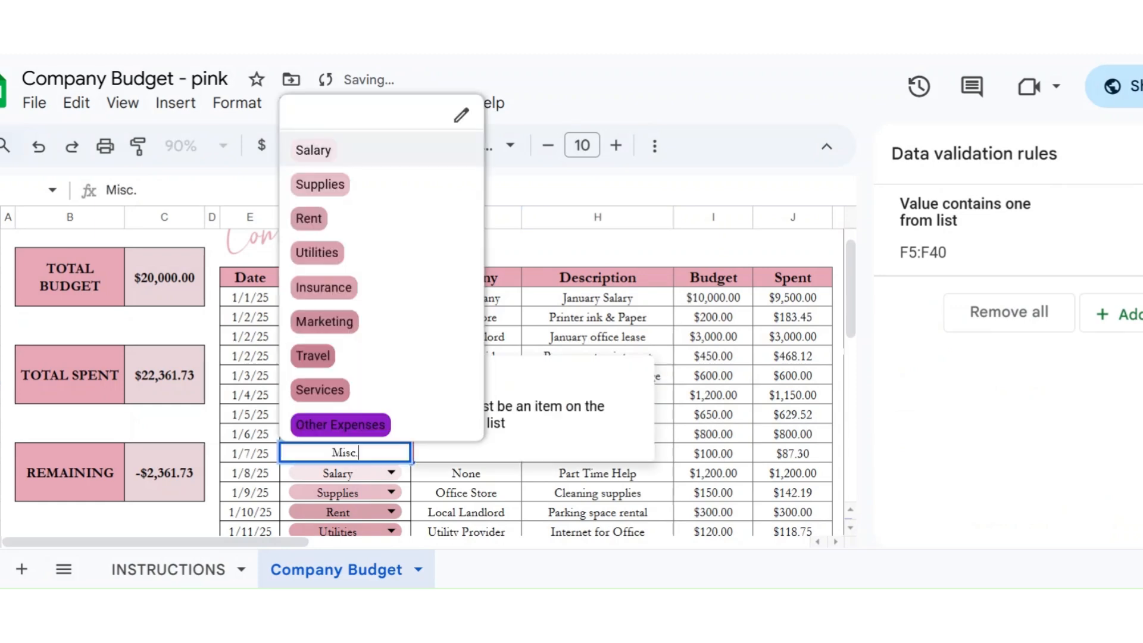
left_click(337, 423)
left_click(519, 321)
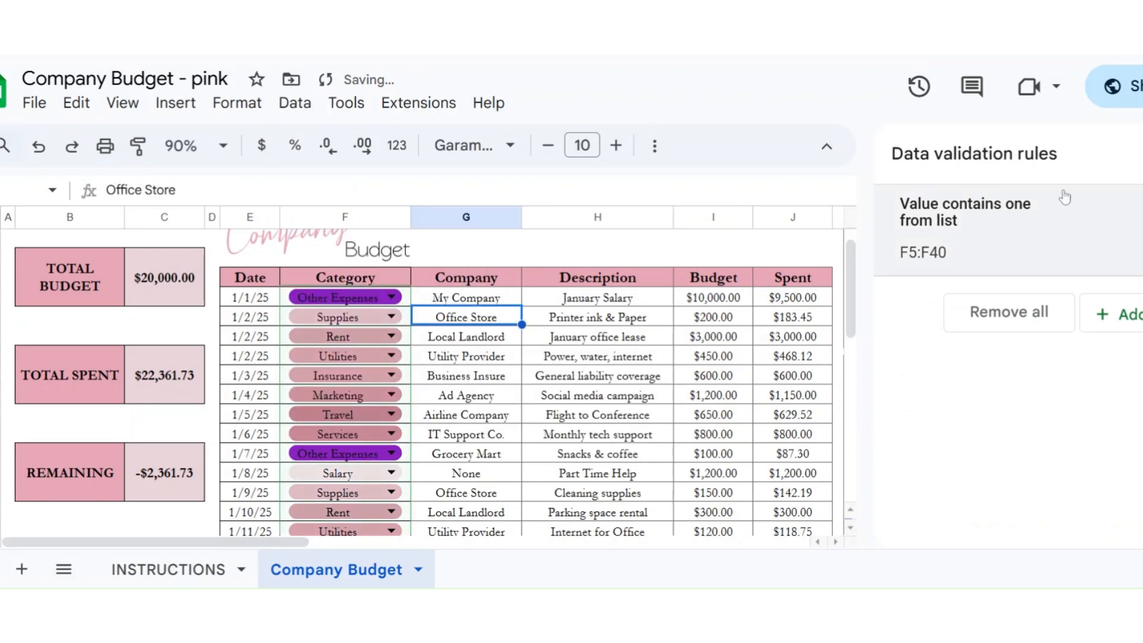
left_click(1142, 154)
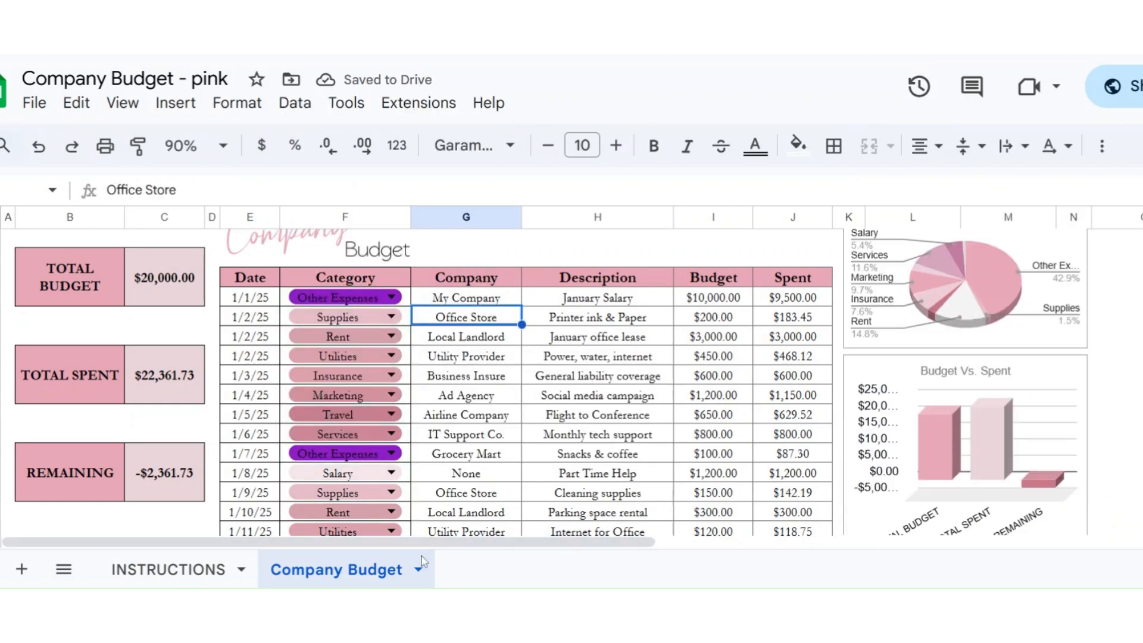
- Undo the Other Expenses category assignments and the edits to the dropdown rule
key("ctrl+z")
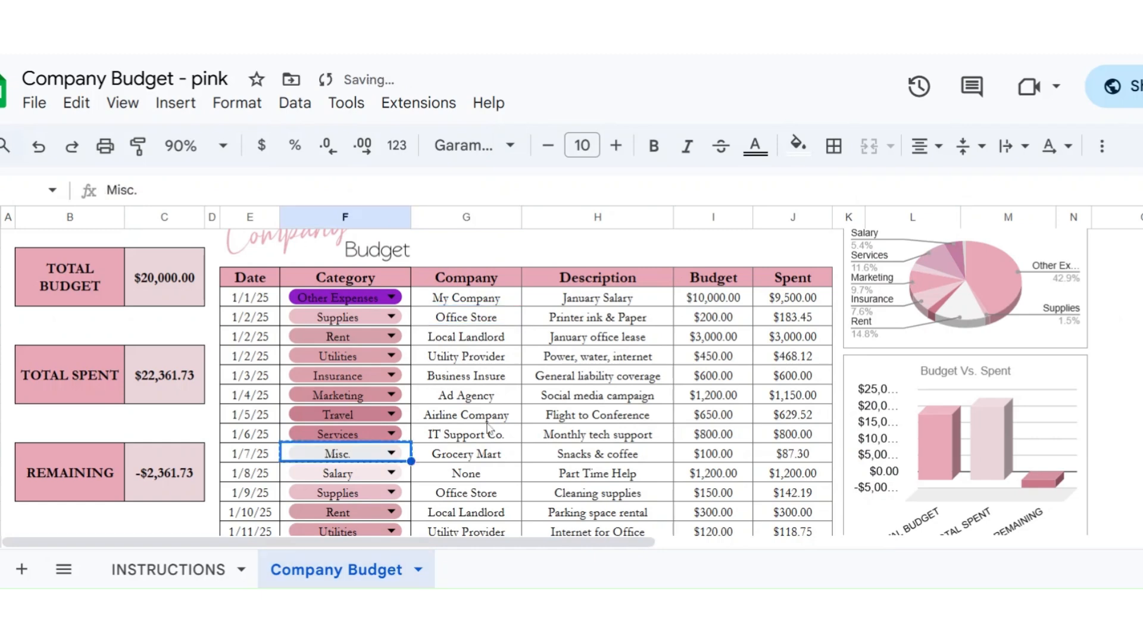
key("ctrl+z")
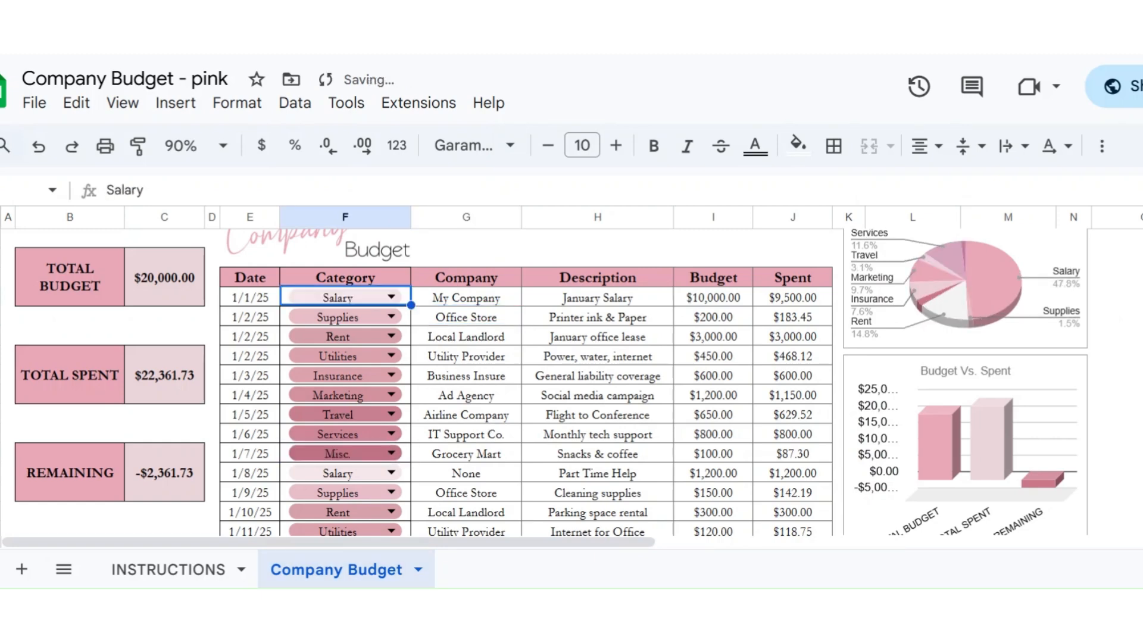
- Duplicate the Company Budget sheet and start renaming the copy
left_click(418, 571)
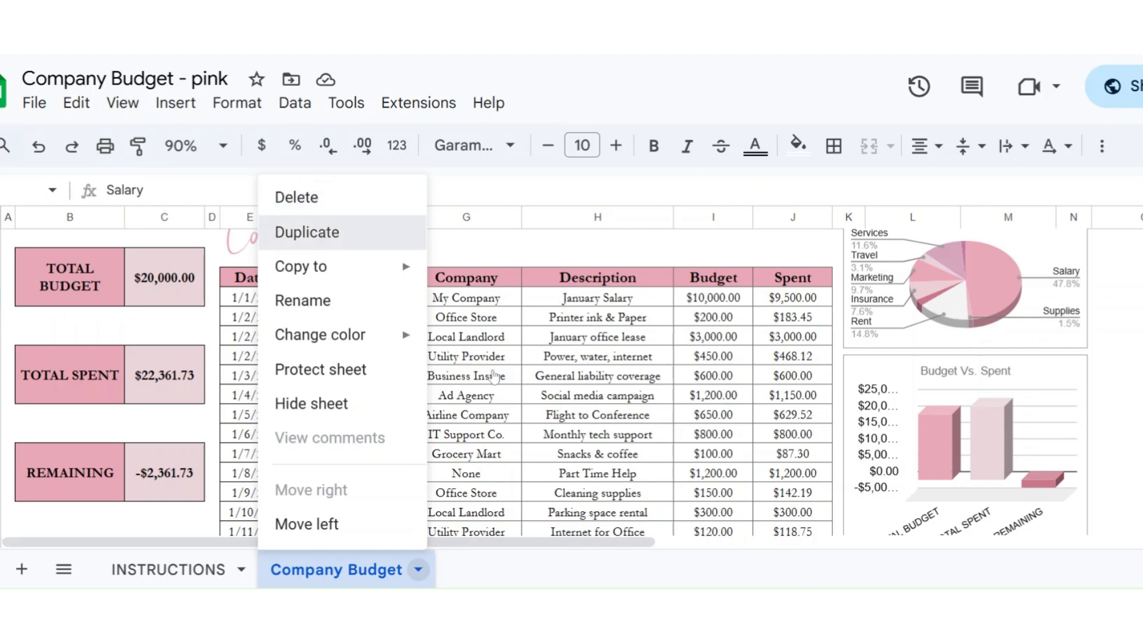
left_click(300, 231)
right_click(525, 577)
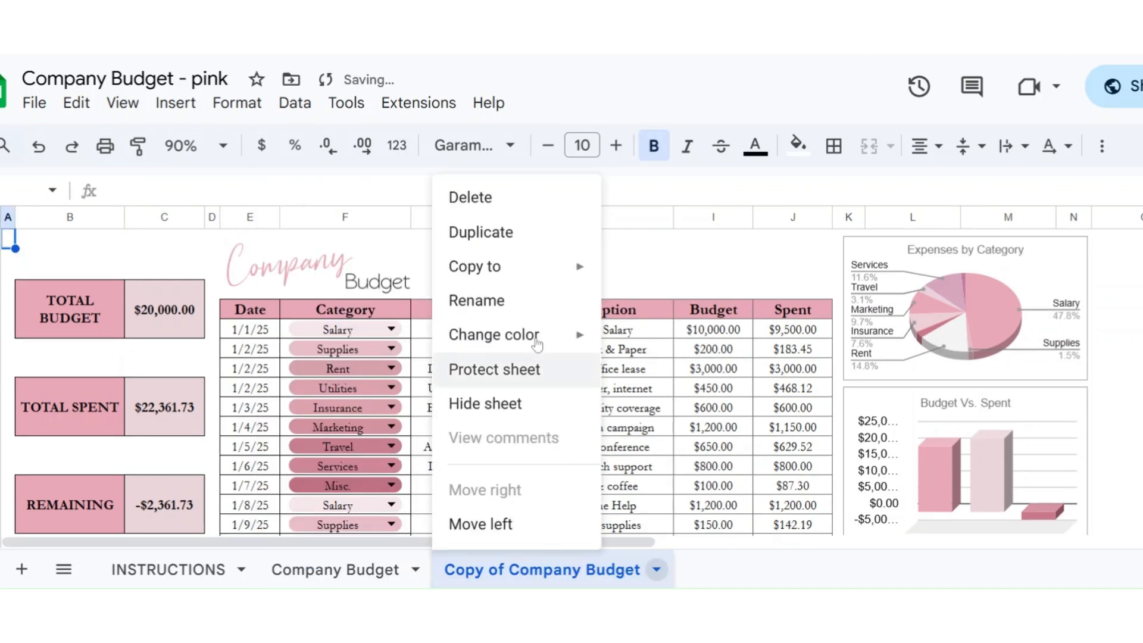
left_click(518, 312)
- Clear all expense entries from the Date through Spent columns on the copied sheet
left_click(255, 332)
left_click_drag(636, 401, 803, 476)
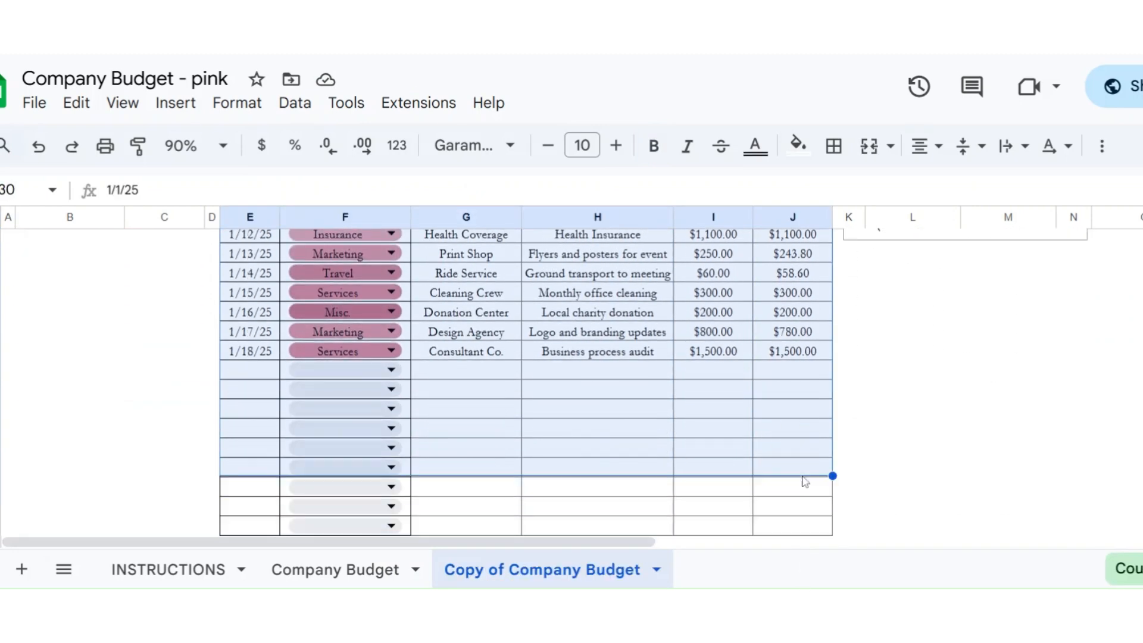
key("Delete")
scroll(467, 426, "up", 5)
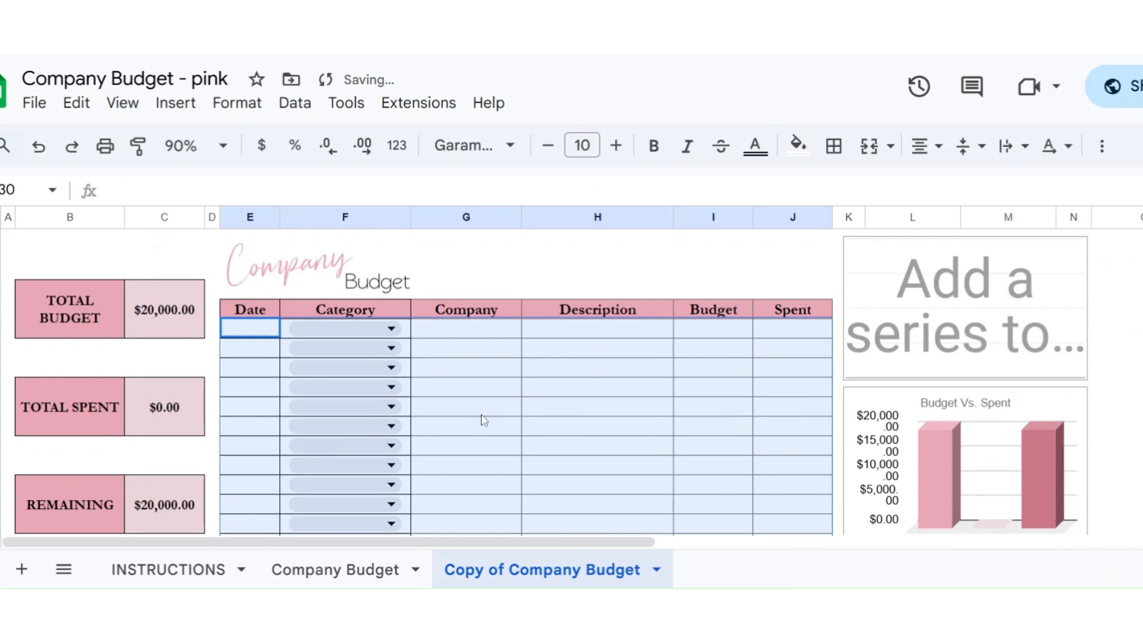
left_click(242, 352)
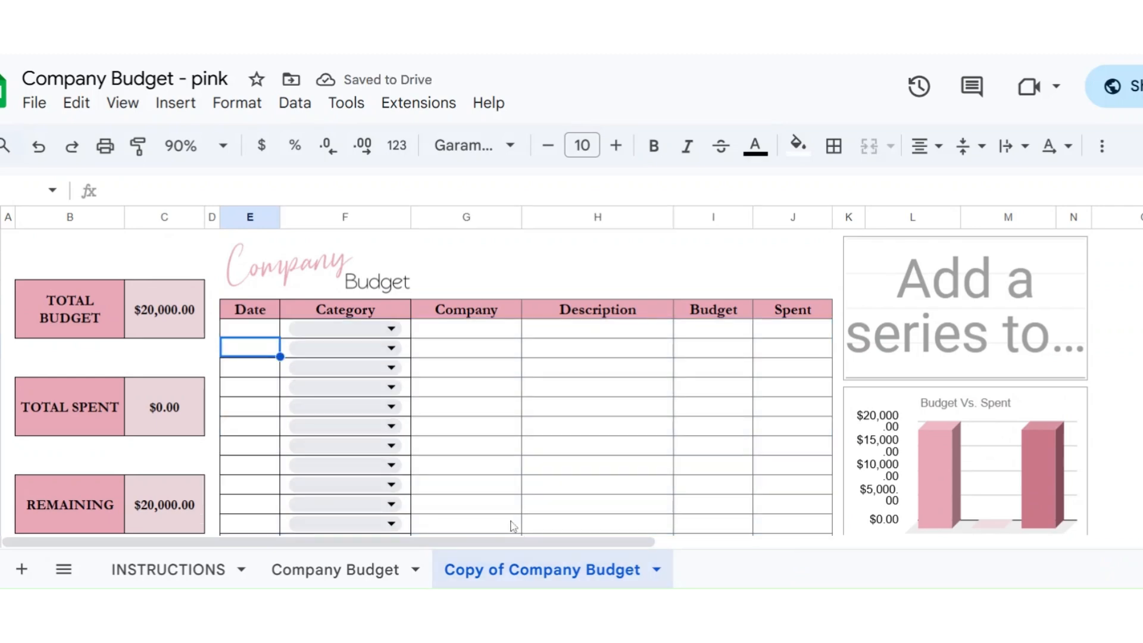
- Rename the copied sheet January Budget and select the first empty date cell
right_click(506, 578)
left_click(493, 303)
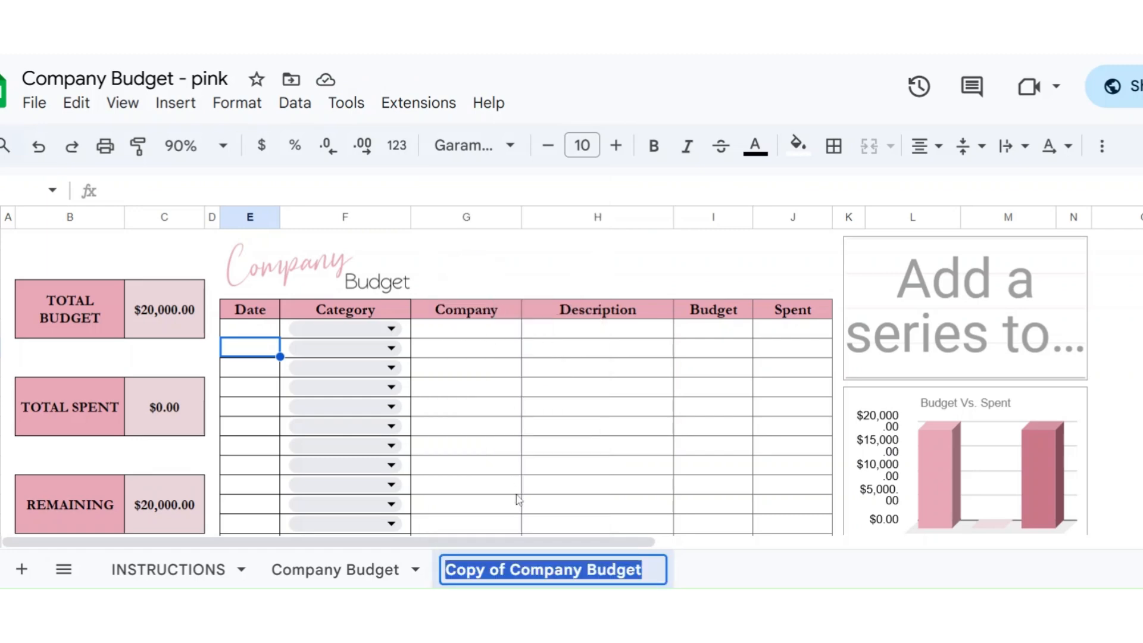
type("nar")
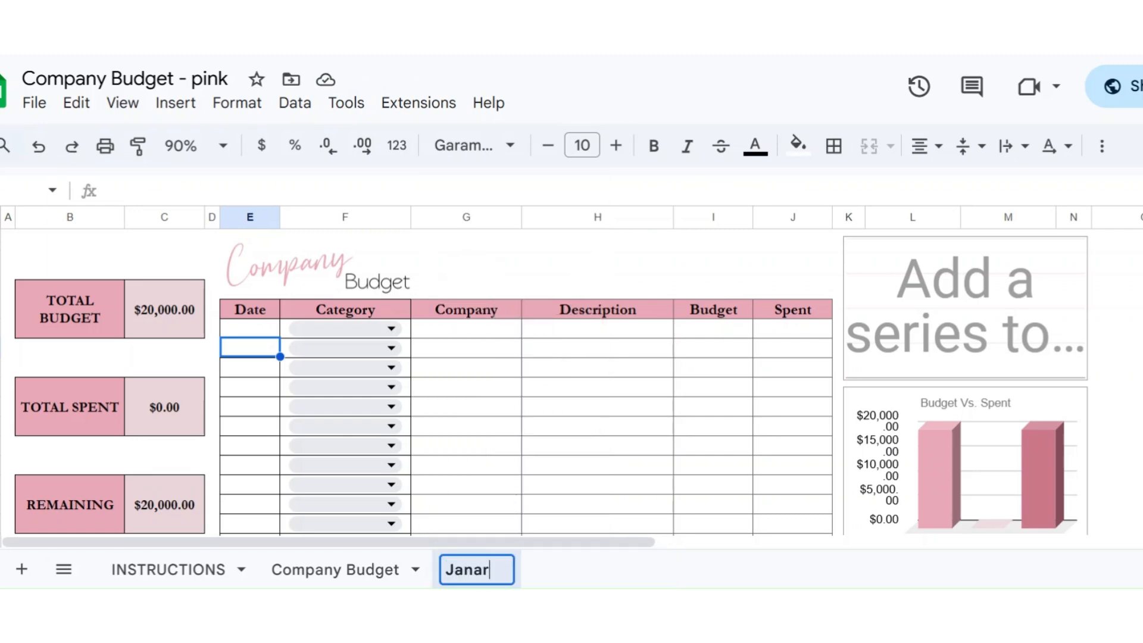
key("BackSpace")
key("BackSpace")
type("uary Budget")
key("Return")
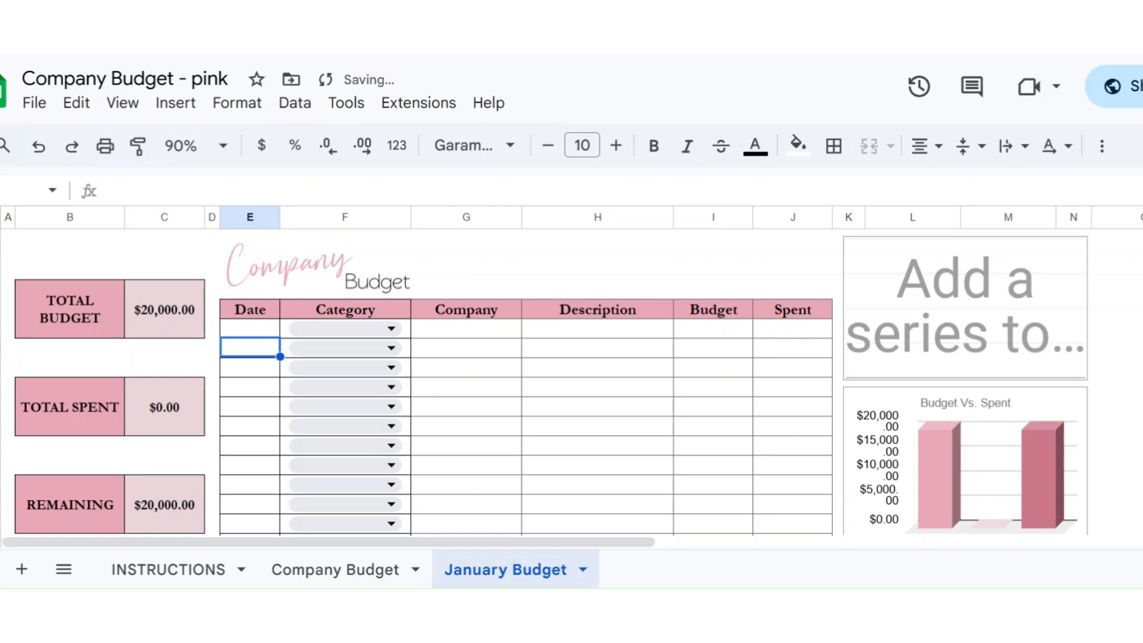
left_click(247, 331)
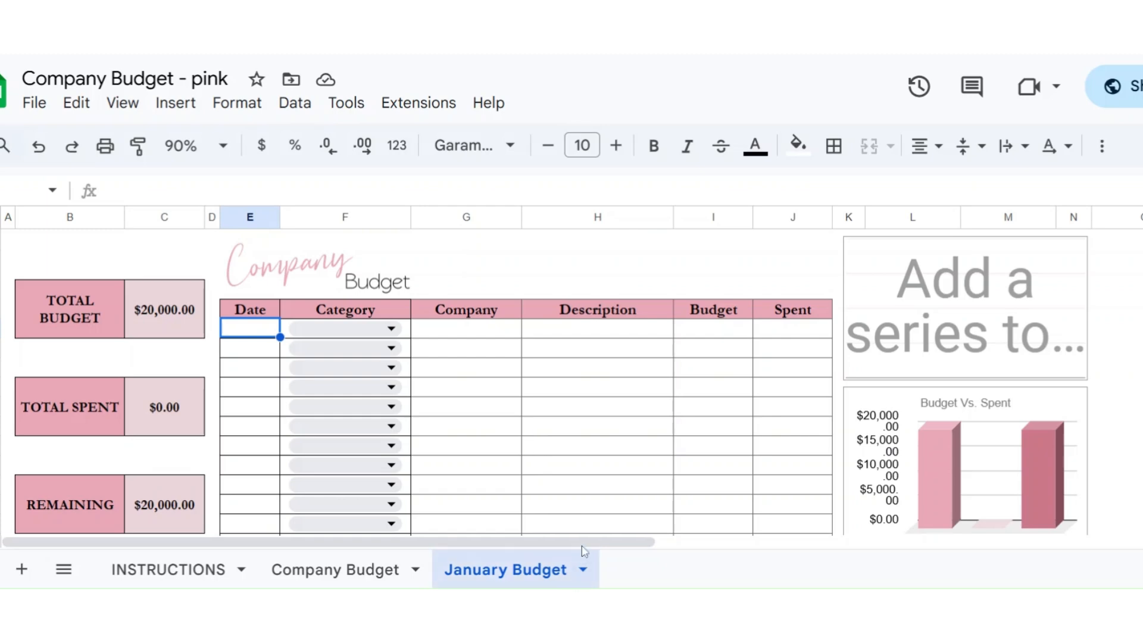
- Undo the creation of the January Budget sheet along with the changes made in it
key("ctrl+z")
key("ctrl+z")
key("ctrl+z")
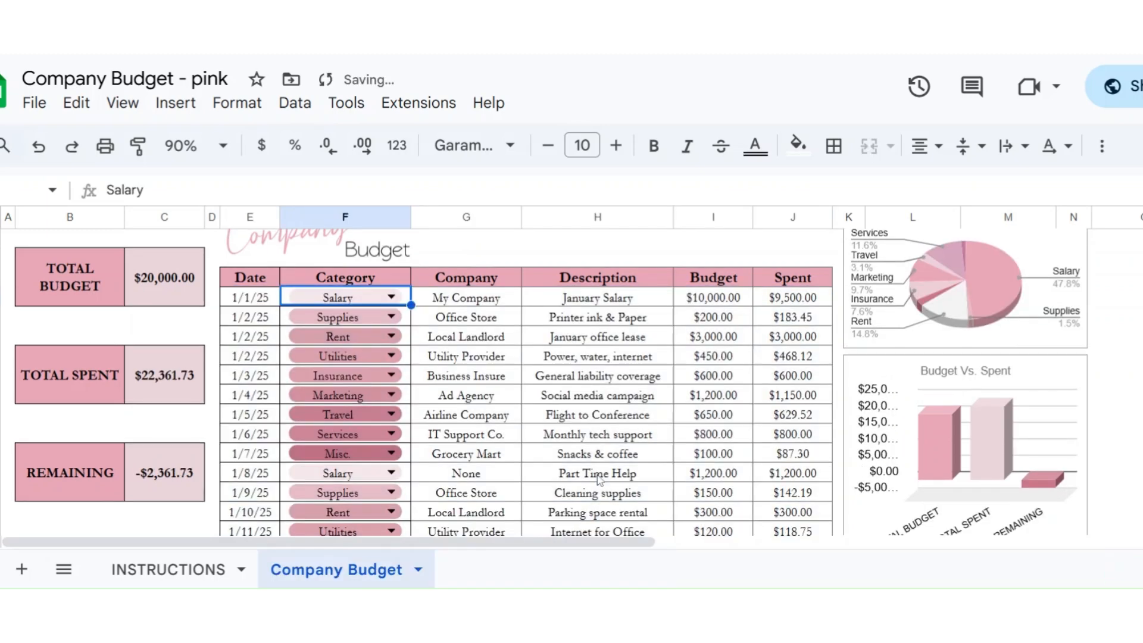
scroll(503, 348, "up", 1)
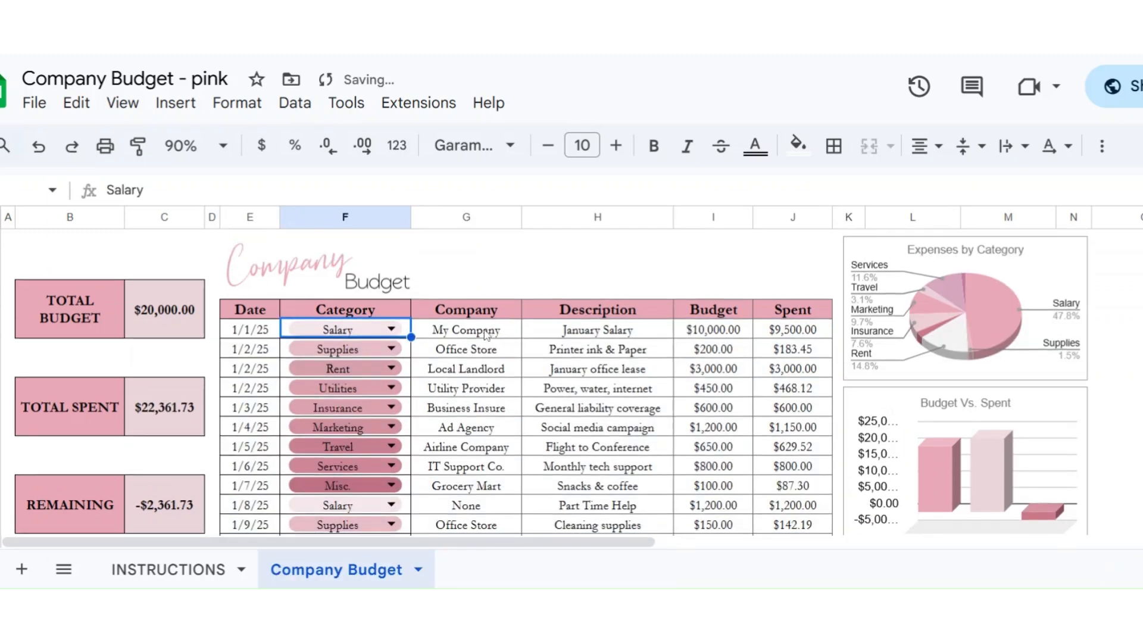